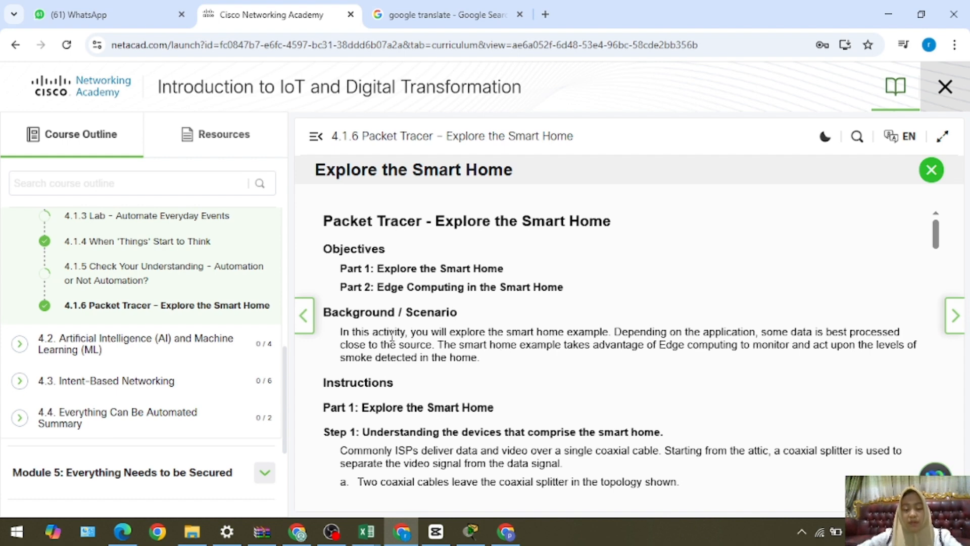
Read the activity's objectives, background and the first question about which devices the coaxial cable connects to
{"action": "left_click_drag", "start_coordinate": [380, 306], "coordinate": [446, 287]}
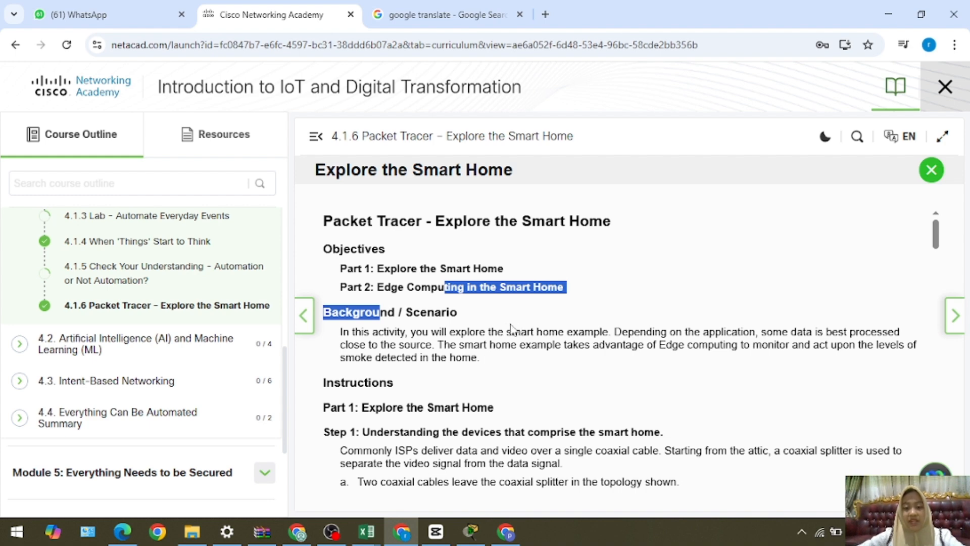
{"action": "left_click", "coordinate": [458, 327]}
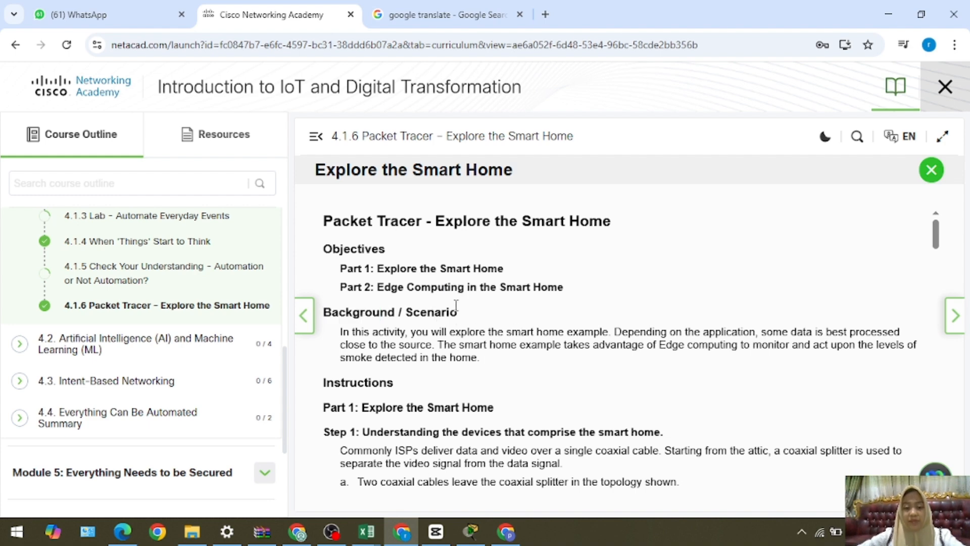
{"action": "scroll", "coordinate": [480, 345], "scroll_direction": "down", "scroll_amount": 3}
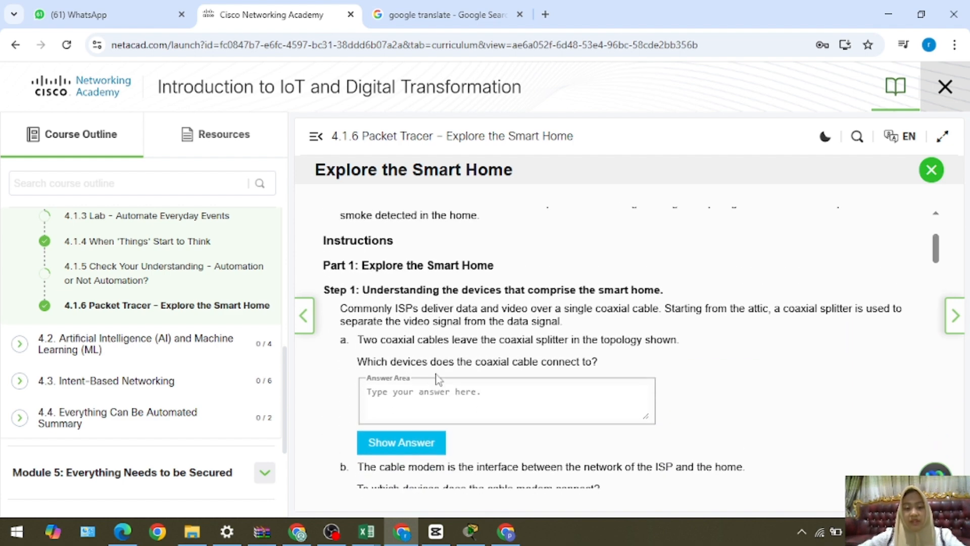
{"action": "scroll", "coordinate": [515, 399], "scroll_direction": "down", "scroll_amount": 2}
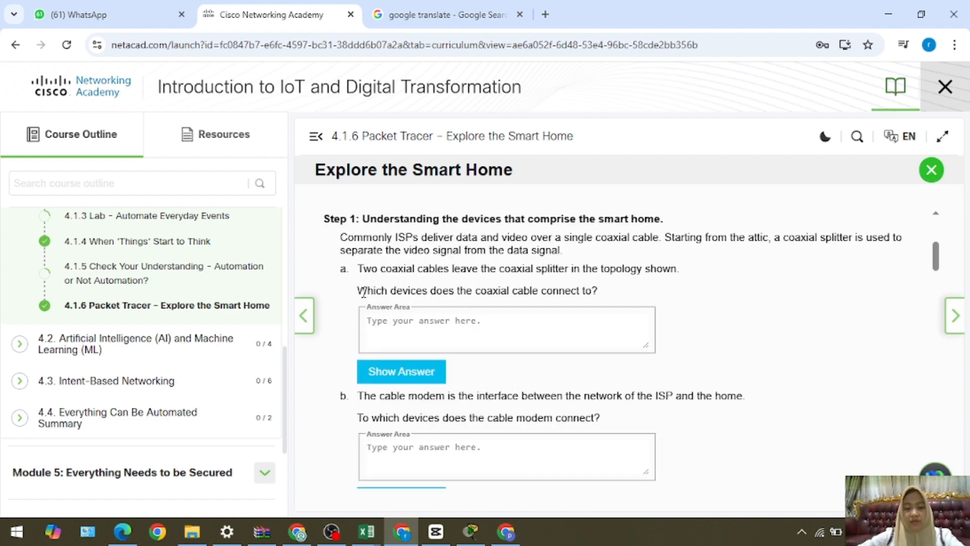
{"action": "left_click_drag", "start_coordinate": [363, 292], "coordinate": [536, 288]}
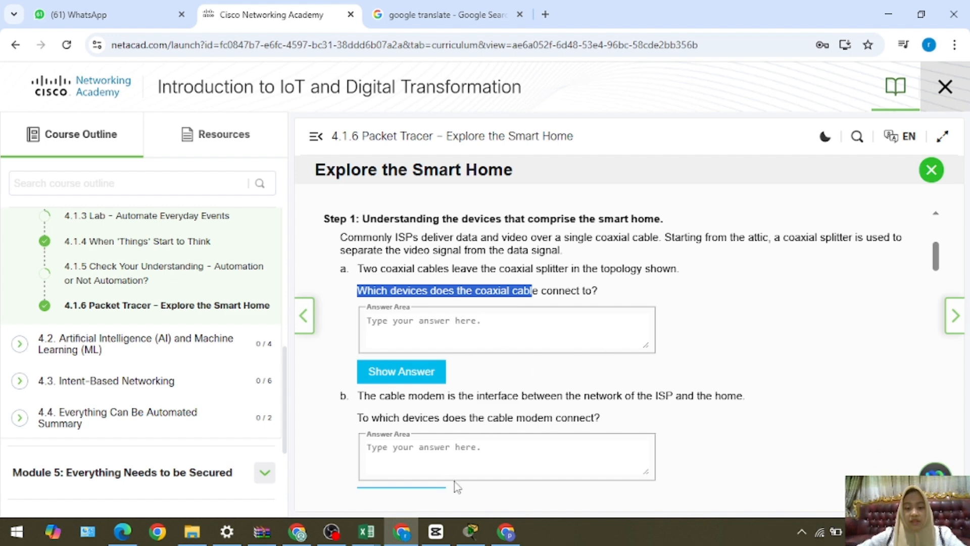
Switch to Cisco Packet Tracer and look over the activity instructions and the smart home topology
{"action": "left_click", "coordinate": [471, 532]}
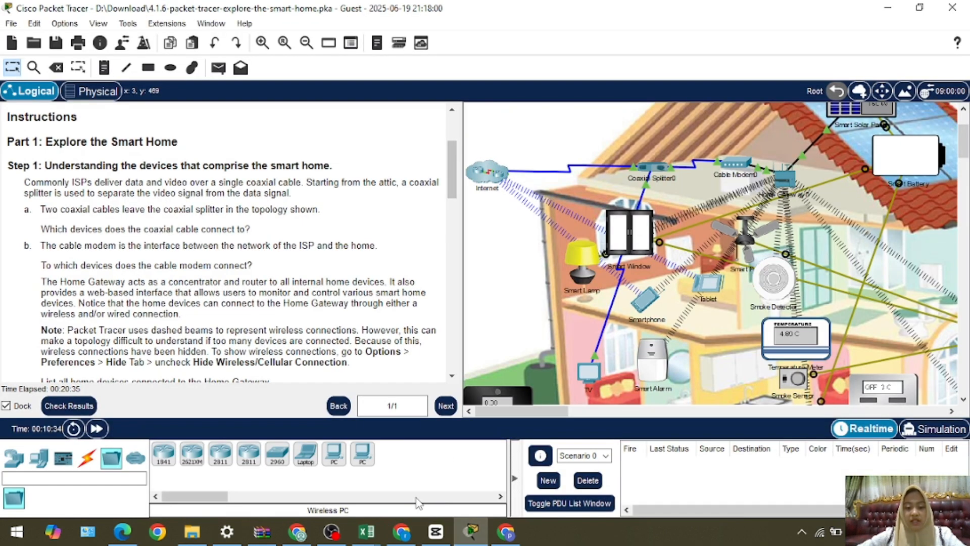
{"action": "scroll", "coordinate": [411, 309], "scroll_direction": "up", "scroll_amount": 3}
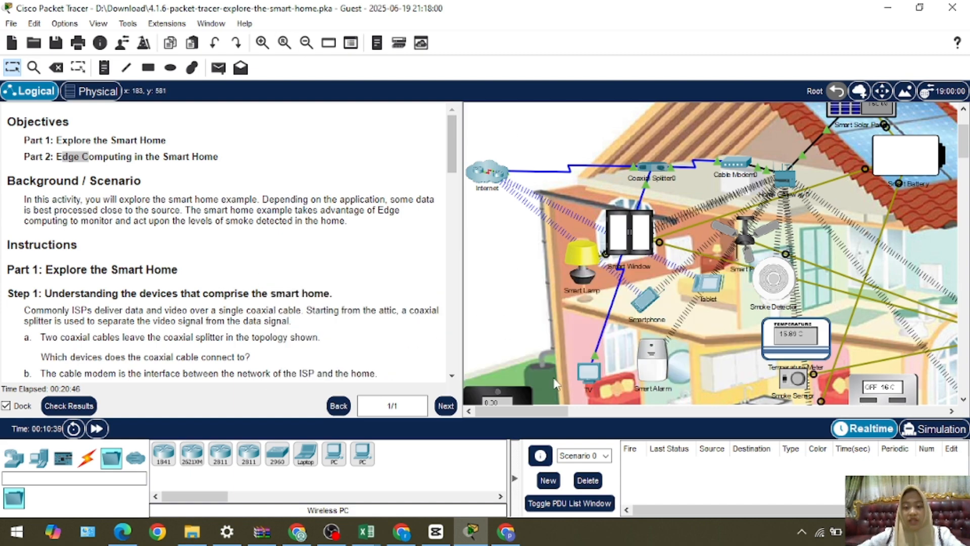
{"action": "mouse_move", "coordinate": [528, 411]}
{"action": "left_mouse_down"}
{"action": "mouse_move", "coordinate": [558, 413]}
{"action": "mouse_move", "coordinate": [519, 415]}
{"action": "left_mouse_up"}
{"action": "scroll", "coordinate": [757, 364], "scroll_direction": "down", "scroll_amount": 1}
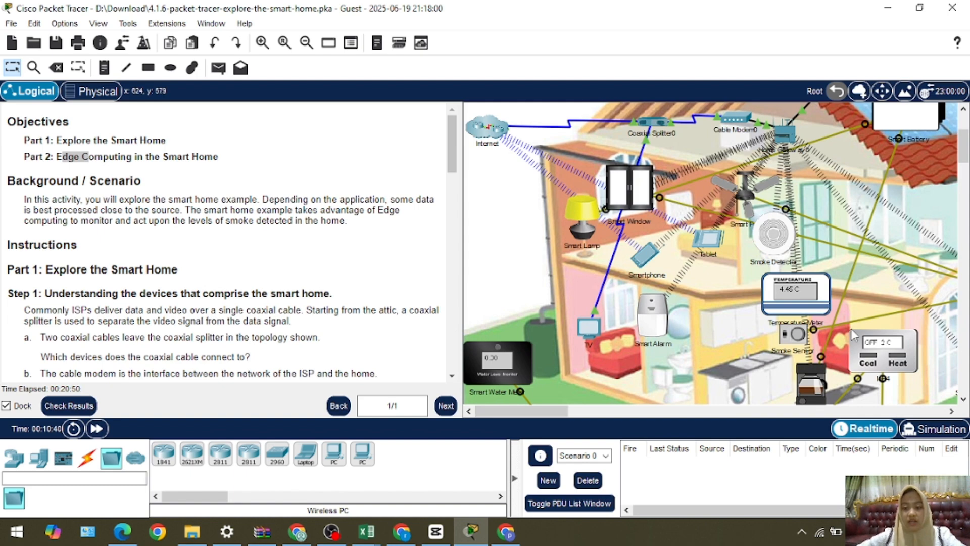
{"action": "scroll", "coordinate": [735, 326], "scroll_direction": "up", "scroll_amount": 1}
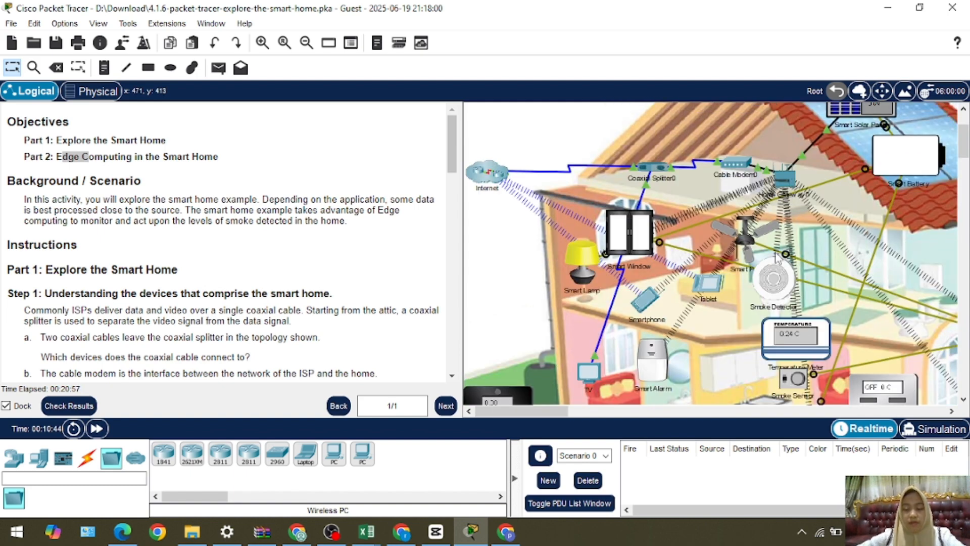
{"action": "scroll", "coordinate": [816, 326], "scroll_direction": "down", "scroll_amount": 1}
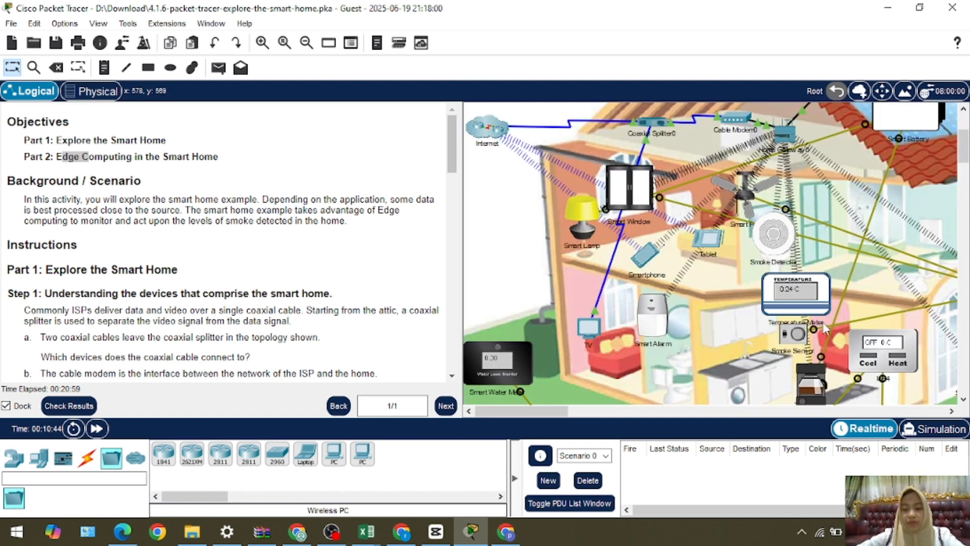
{"action": "scroll", "coordinate": [237, 305], "scroll_direction": "down", "scroll_amount": 2}
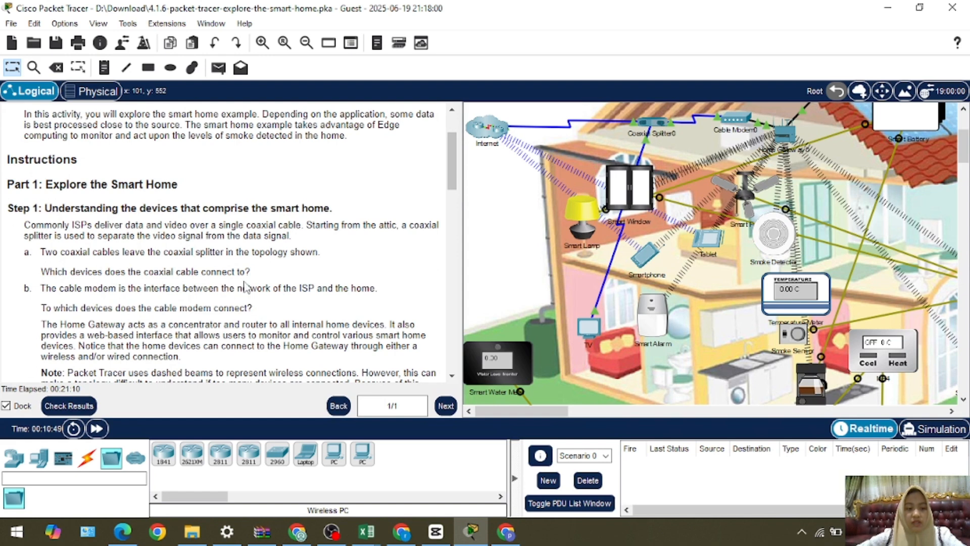
Read questions a and b of Step 1 and examine the coaxial splitter and cable modem connections in the topology
{"action": "left_click_drag", "start_coordinate": [41, 272], "coordinate": [237, 272]}
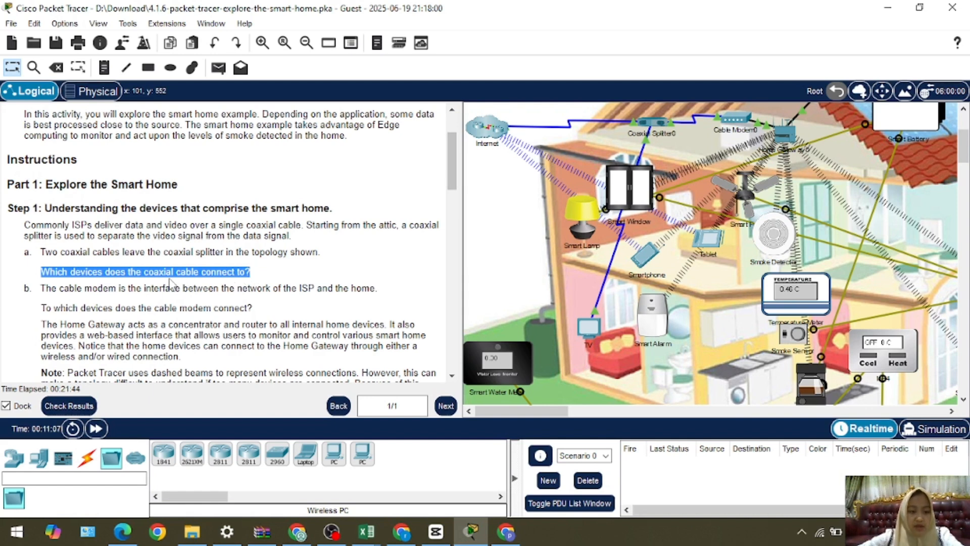
{"action": "left_click", "coordinate": [271, 283]}
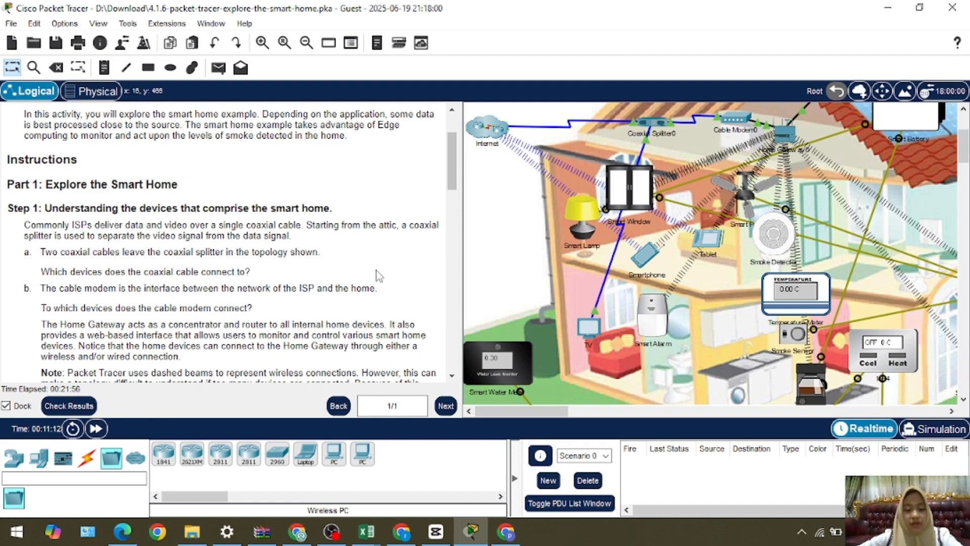
{"action": "scroll", "coordinate": [192, 291], "scroll_direction": "down", "scroll_amount": 1}
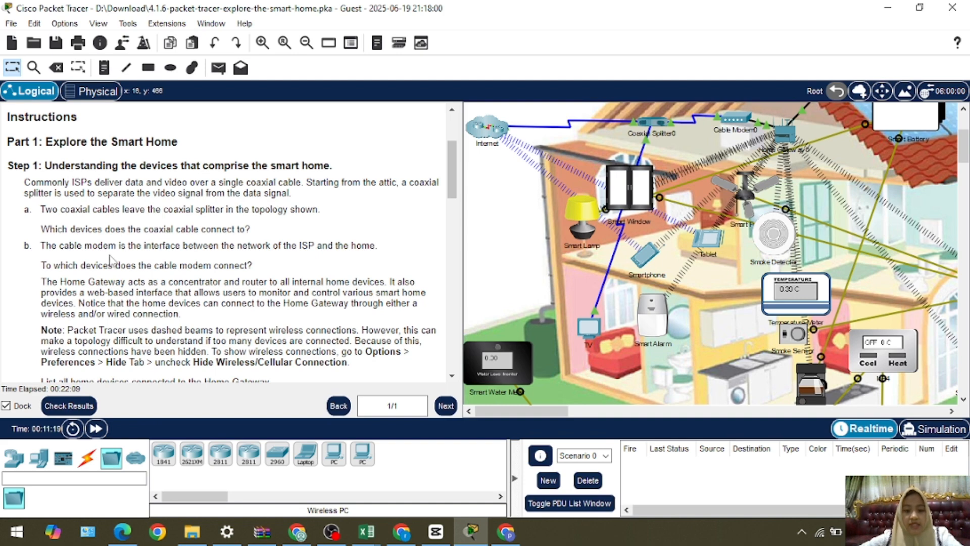
{"action": "scroll", "coordinate": [722, 285], "scroll_direction": "up", "scroll_amount": 3}
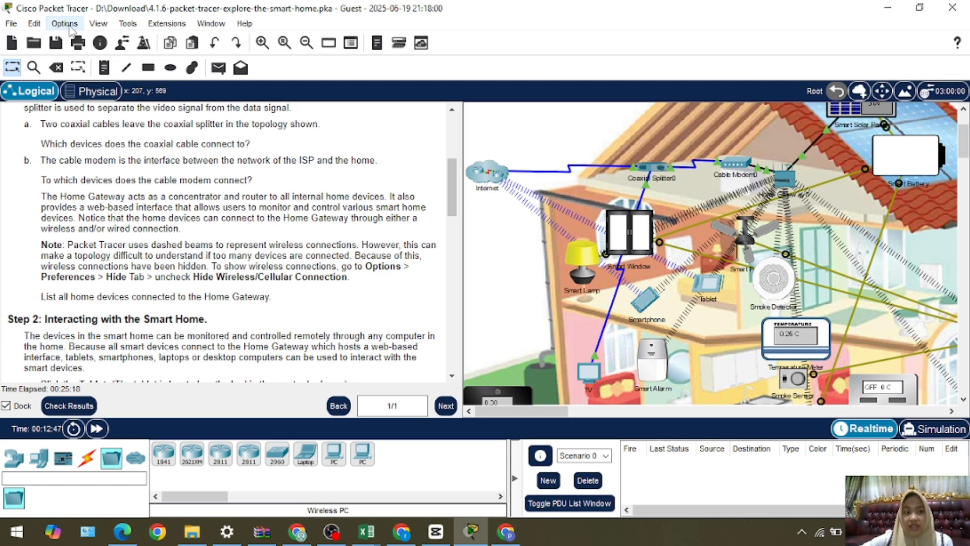
Turn on Hide Wireless/Cellular Connection in the preferences and check its effect on the topology
{"action": "left_click", "coordinate": [65, 24]}
{"action": "left_click", "coordinate": [79, 39]}
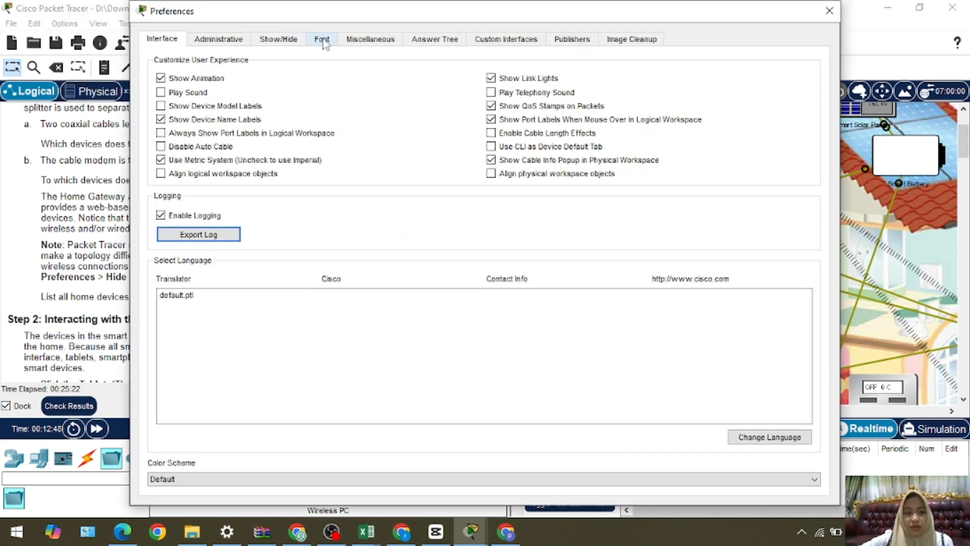
{"action": "left_click", "coordinate": [279, 40]}
{"action": "left_click", "coordinate": [230, 233]}
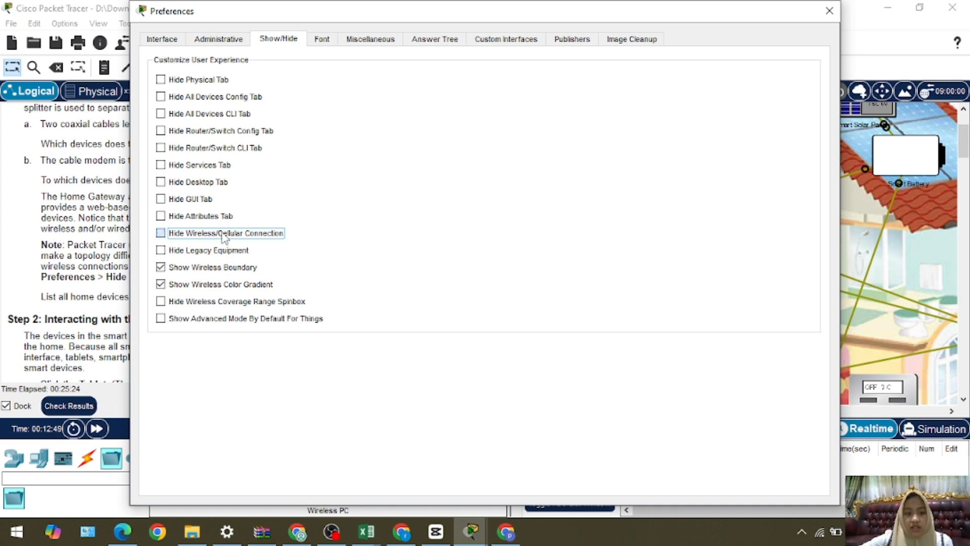
{"action": "left_click_drag", "start_coordinate": [543, 13], "coordinate": [778, 354]}
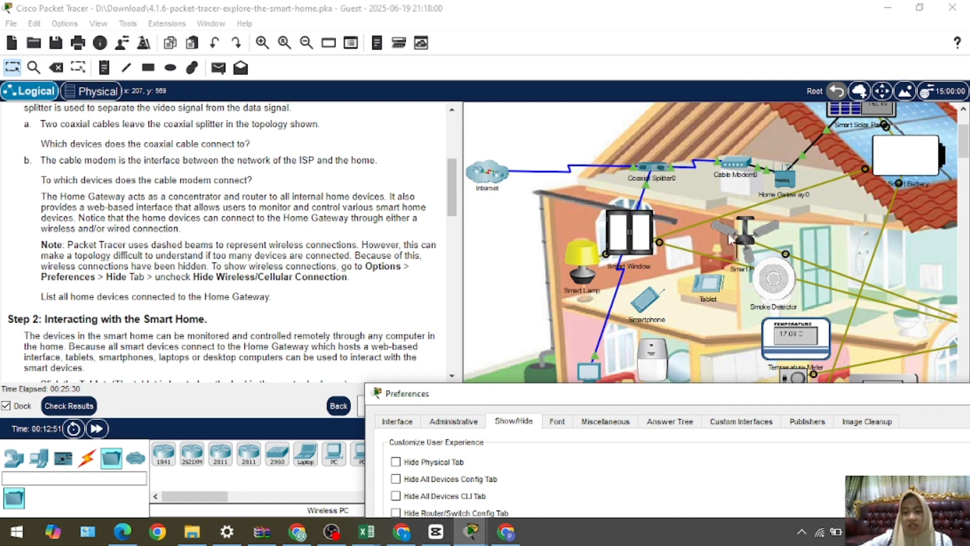
Turn off Hide Wireless/Cellular Connection to show the wireless links again, and close the preferences
{"action": "left_click_drag", "start_coordinate": [627, 396], "coordinate": [590, 140]}
{"action": "left_click", "coordinate": [365, 344]}
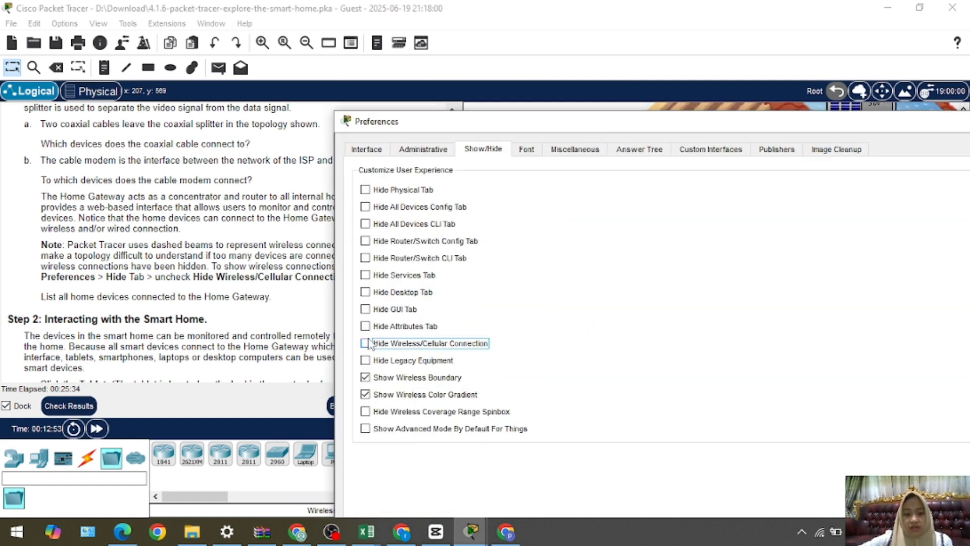
{"action": "left_click_drag", "start_coordinate": [519, 130], "coordinate": [443, 269]}
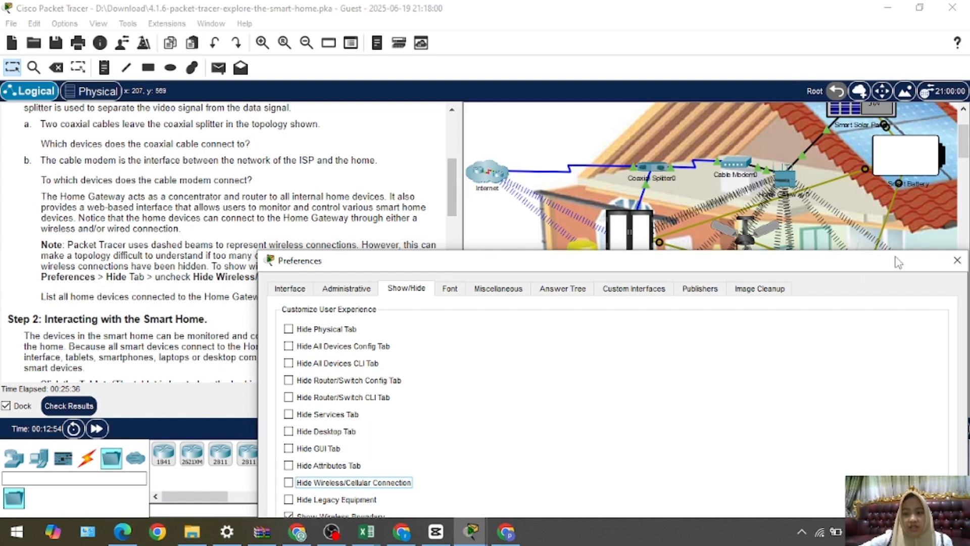
{"action": "left_click", "coordinate": [963, 266]}
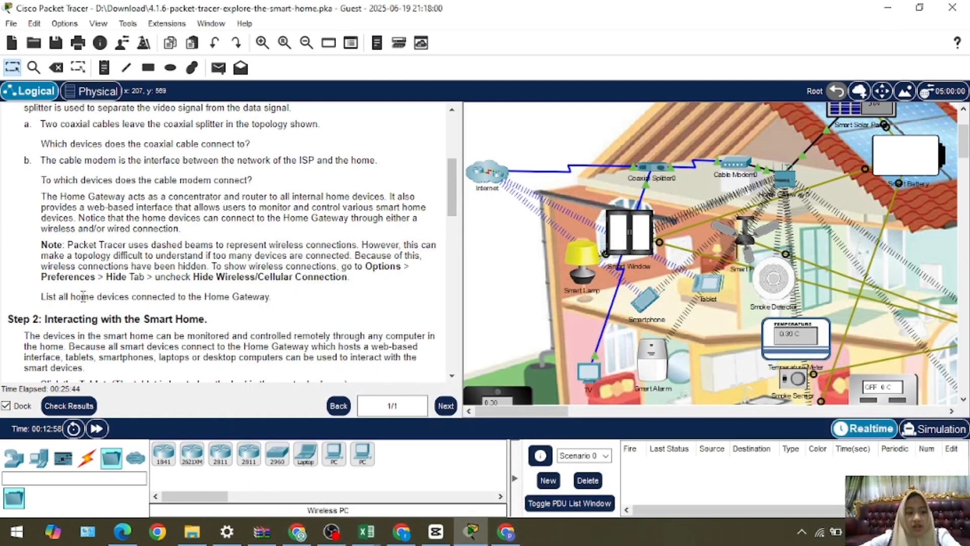
Examine the Home Gateway's wireless links and the connection details of the smartphone, tablet and smoke detector
{"action": "left_click_drag", "start_coordinate": [41, 297], "coordinate": [165, 299]}
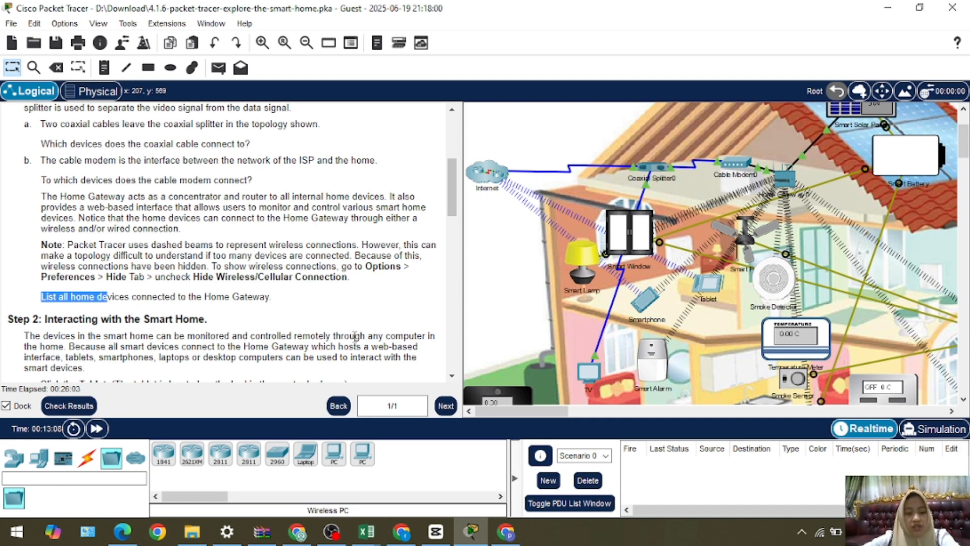
{"action": "mouse_move", "coordinate": [796, 201]}
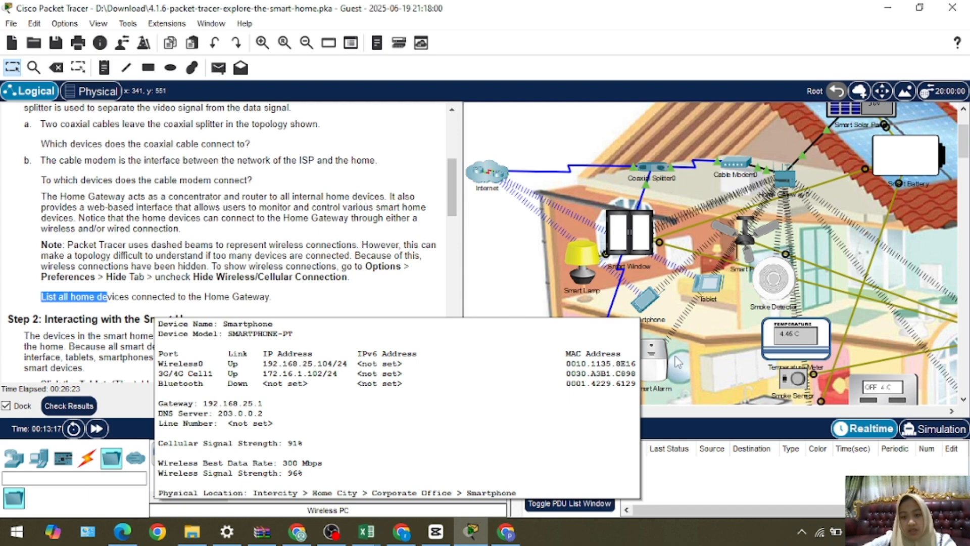
{"action": "mouse_move", "coordinate": [700, 296]}
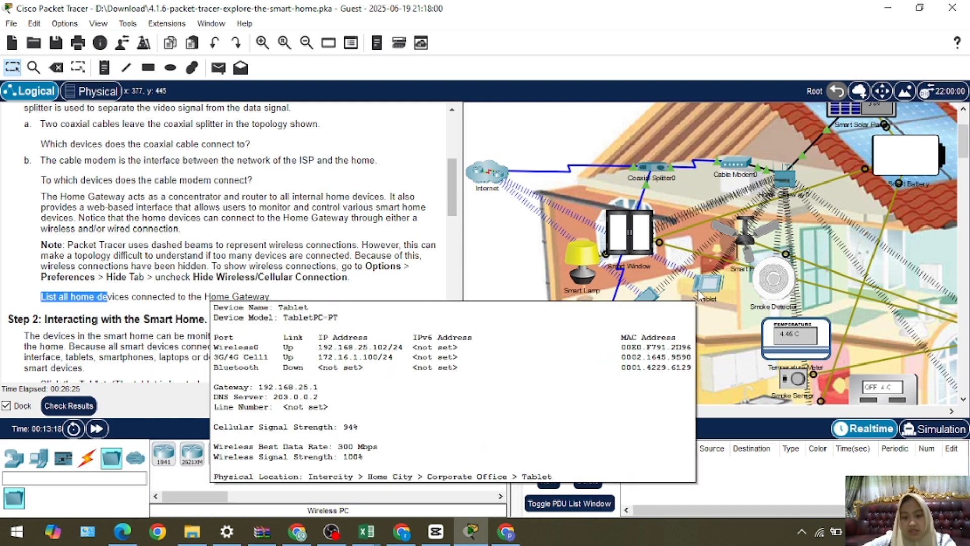
{"action": "mouse_move", "coordinate": [765, 289]}
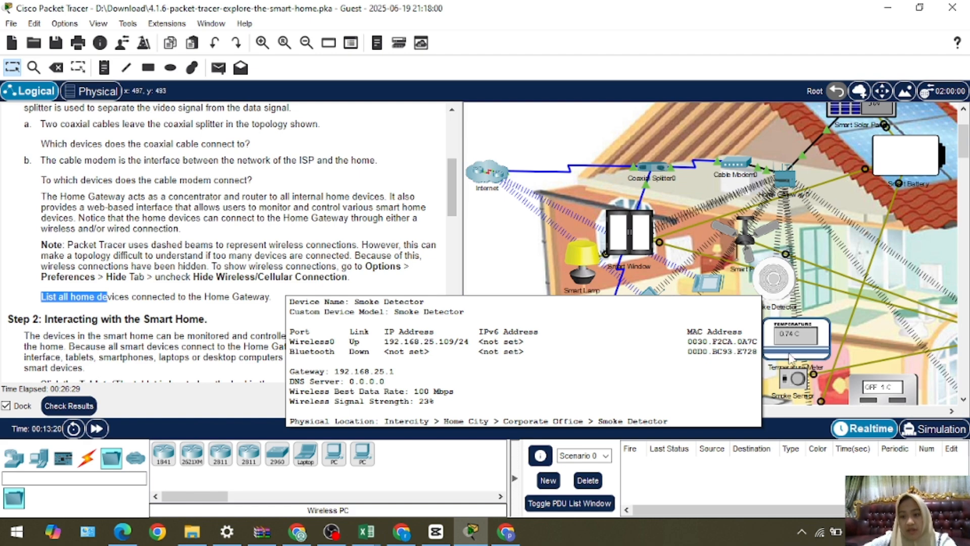
{"action": "mouse_move", "coordinate": [793, 337]}
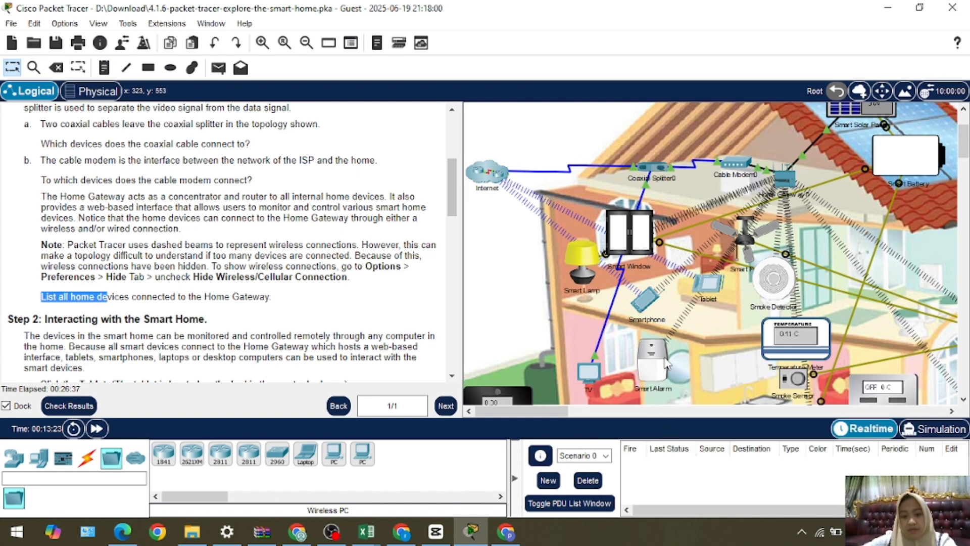
Examine the connection details of the Smart Coffee Maker, Smoke Sensor and other lower-floor and outdoor devices
{"action": "scroll", "coordinate": [754, 348], "scroll_direction": "down", "scroll_amount": 2}
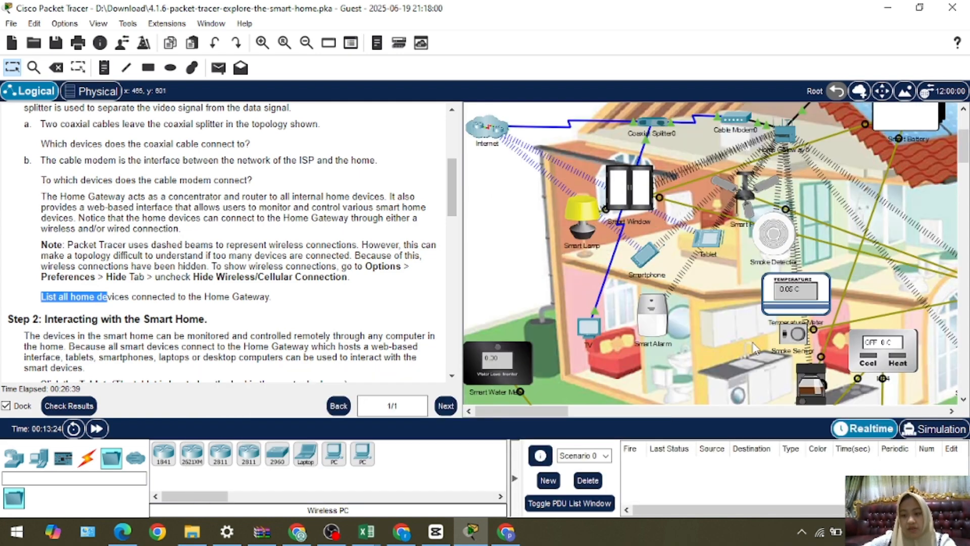
{"action": "mouse_move", "coordinate": [807, 386]}
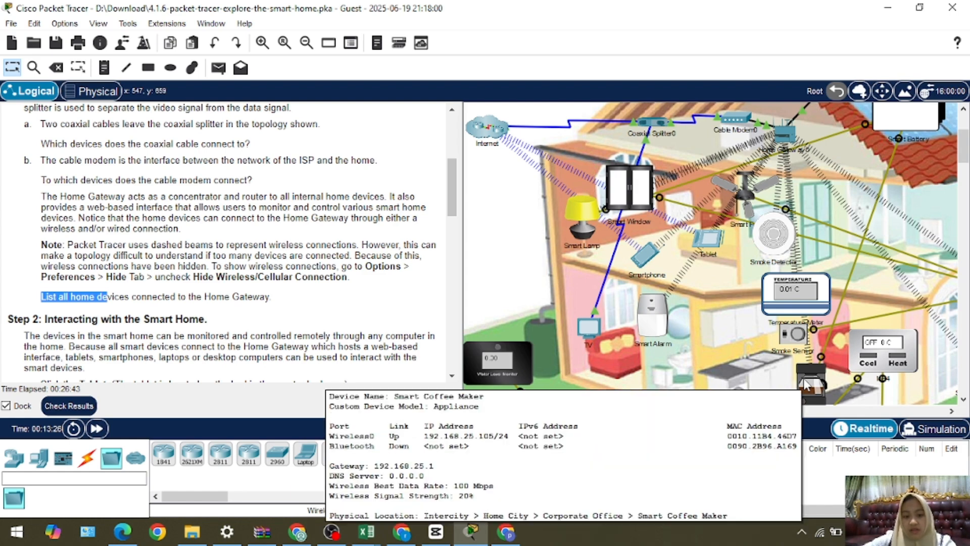
{"action": "scroll", "coordinate": [758, 399], "scroll_direction": "down", "scroll_amount": 3}
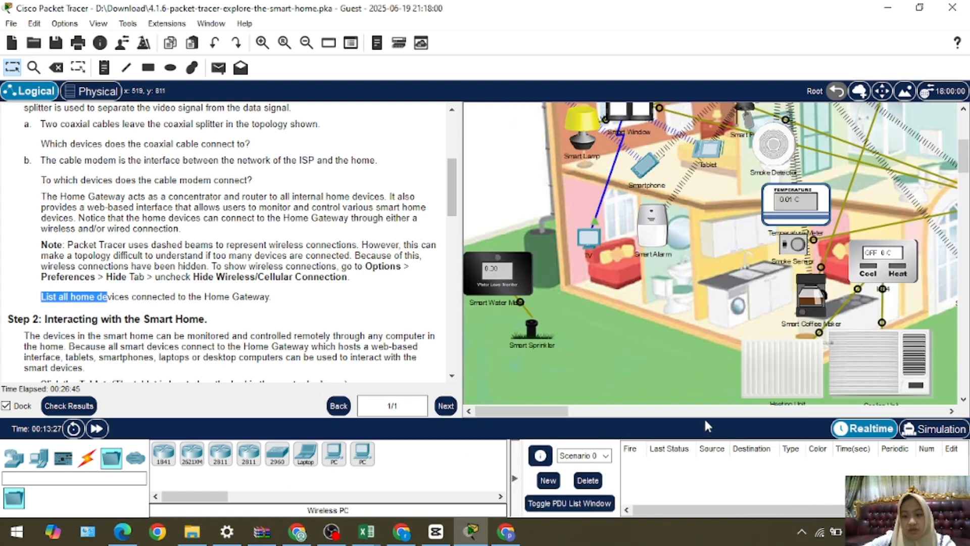
{"action": "left_click_drag", "start_coordinate": [586, 417], "coordinate": [656, 411]}
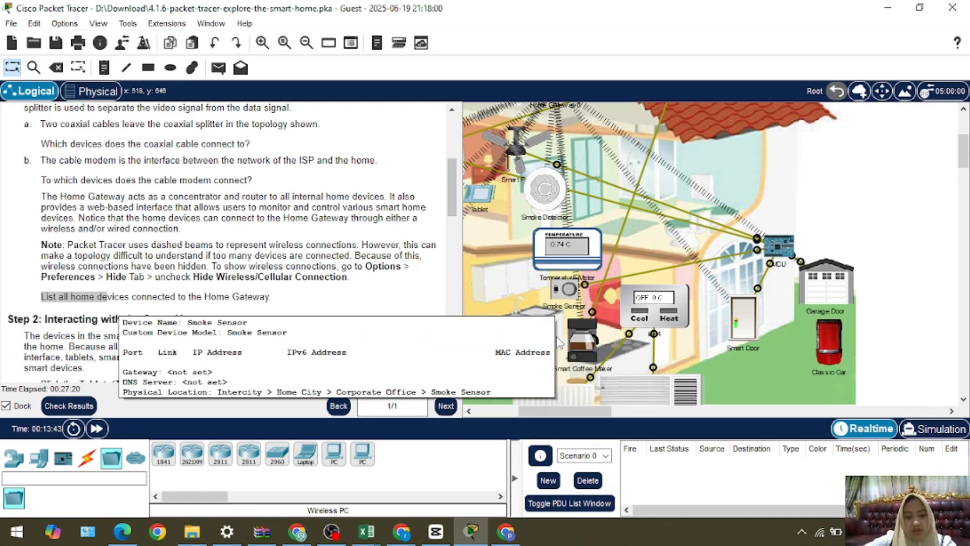
{"action": "left_click_drag", "start_coordinate": [595, 408], "coordinate": [508, 412]}
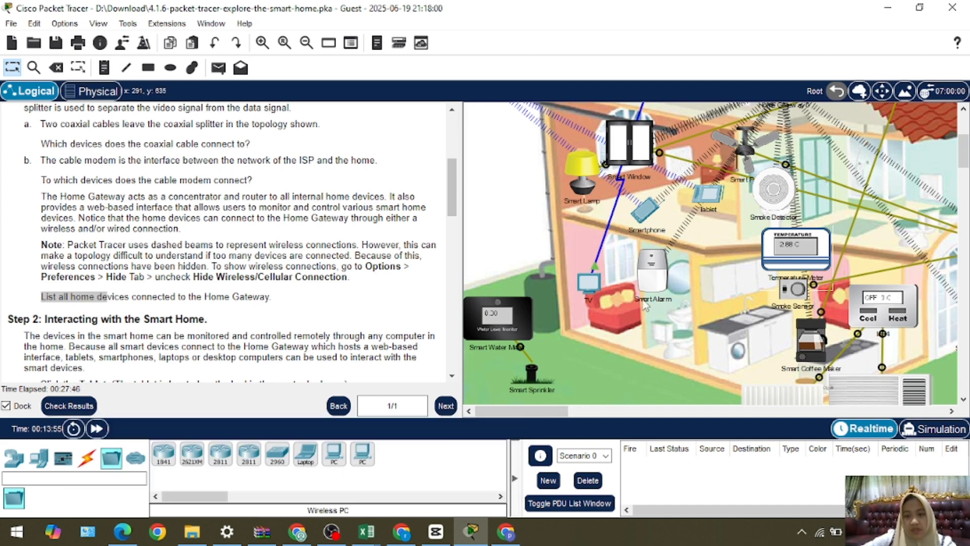
Review the links around the Home Gateway, and read the Step 2 instructions for interacting with the smart home
{"action": "scroll", "coordinate": [644, 306], "scroll_direction": "up", "scroll_amount": 3}
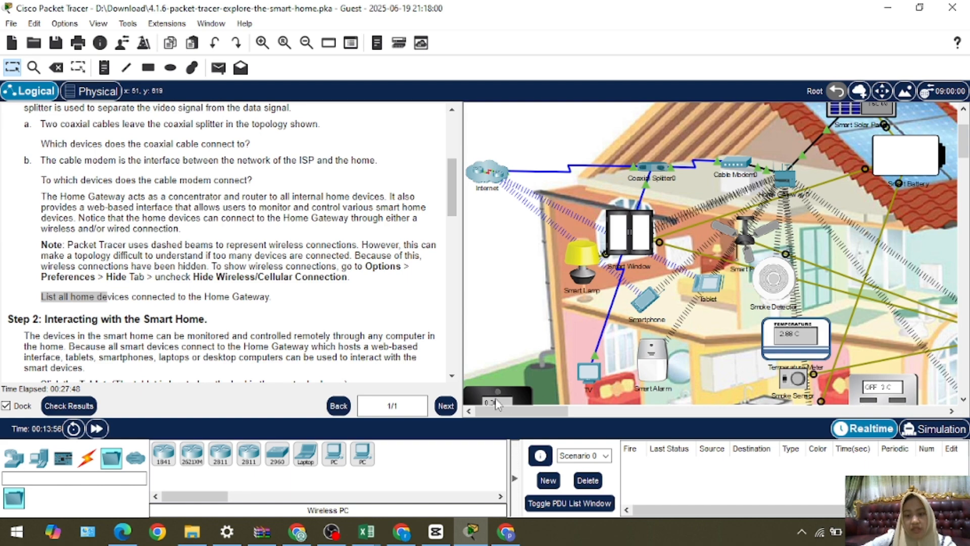
{"action": "left_click_drag", "start_coordinate": [498, 410], "coordinate": [521, 424]}
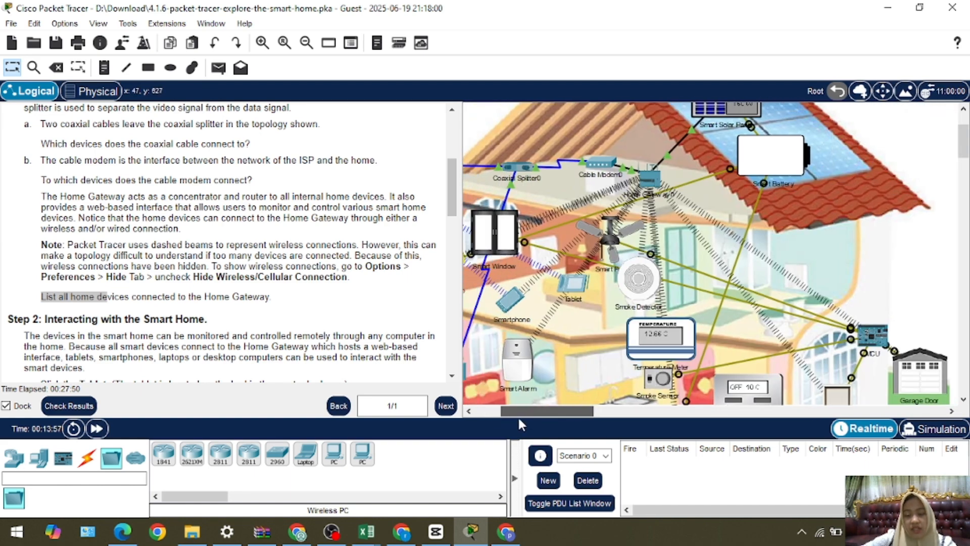
{"action": "mouse_move", "coordinate": [641, 222]}
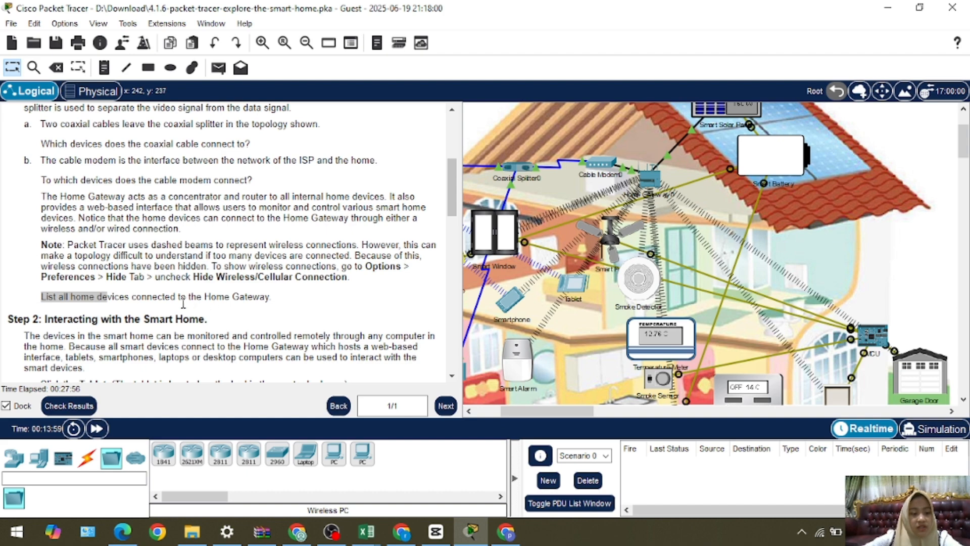
{"action": "scroll", "coordinate": [183, 303], "scroll_direction": "down", "scroll_amount": 3}
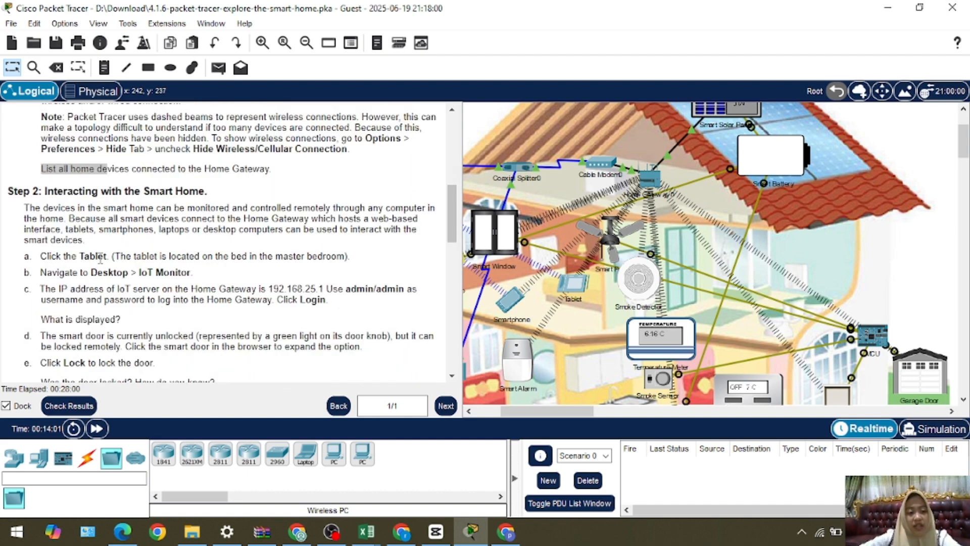
Open the IoT Monitor on the Tablet and log in to the Home Gateway's IoT server at 192.168.25.1
{"action": "left_click", "coordinate": [573, 287]}
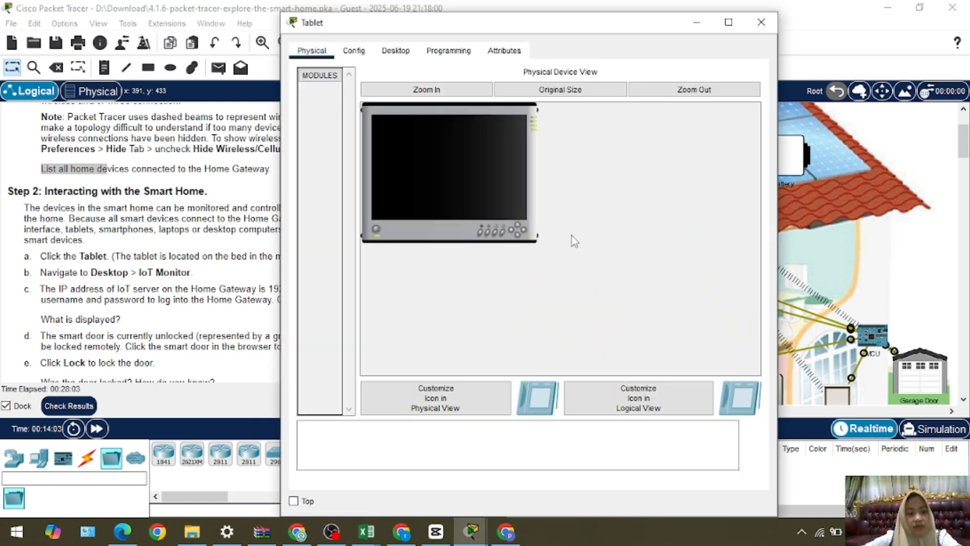
{"action": "left_click", "coordinate": [402, 52]}
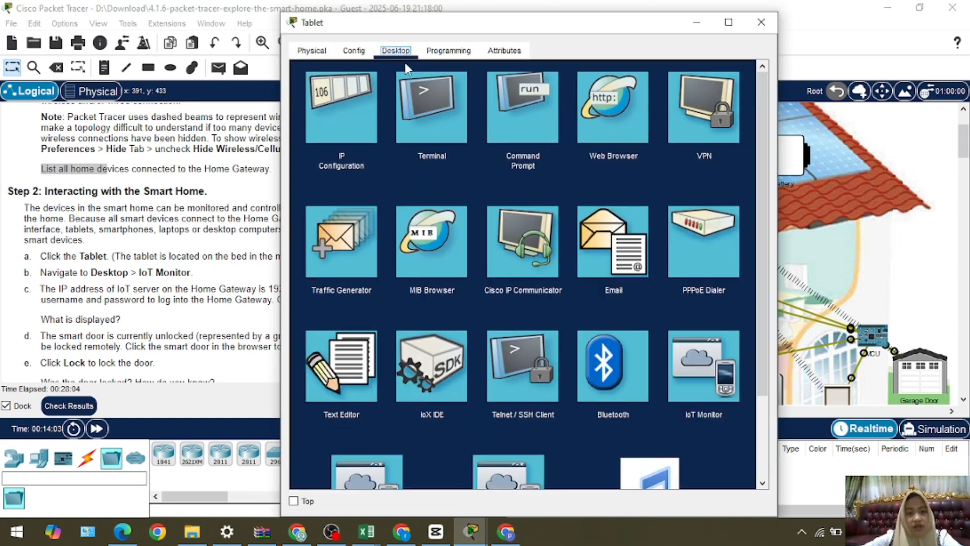
{"action": "scroll", "coordinate": [708, 354], "scroll_direction": "down", "scroll_amount": 3}
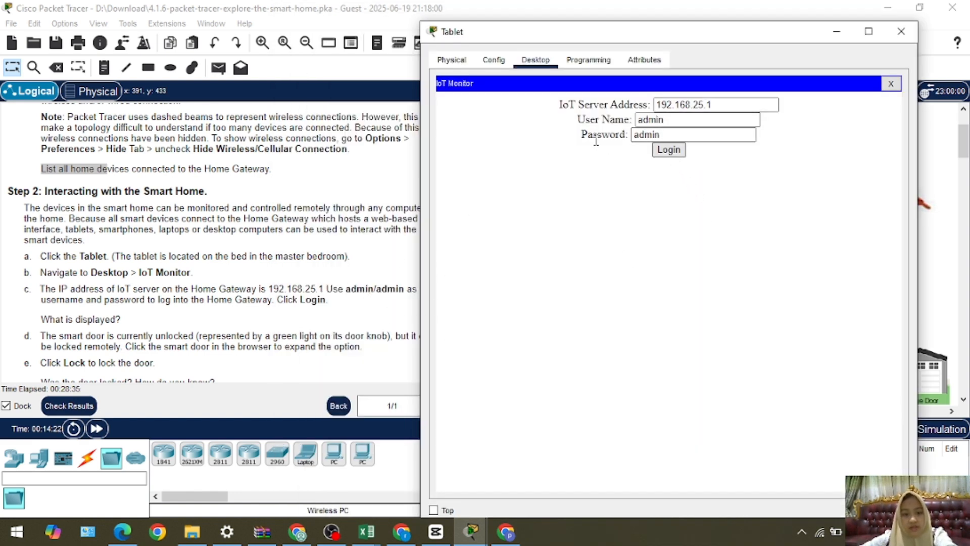
{"action": "left_click", "coordinate": [668, 151]}
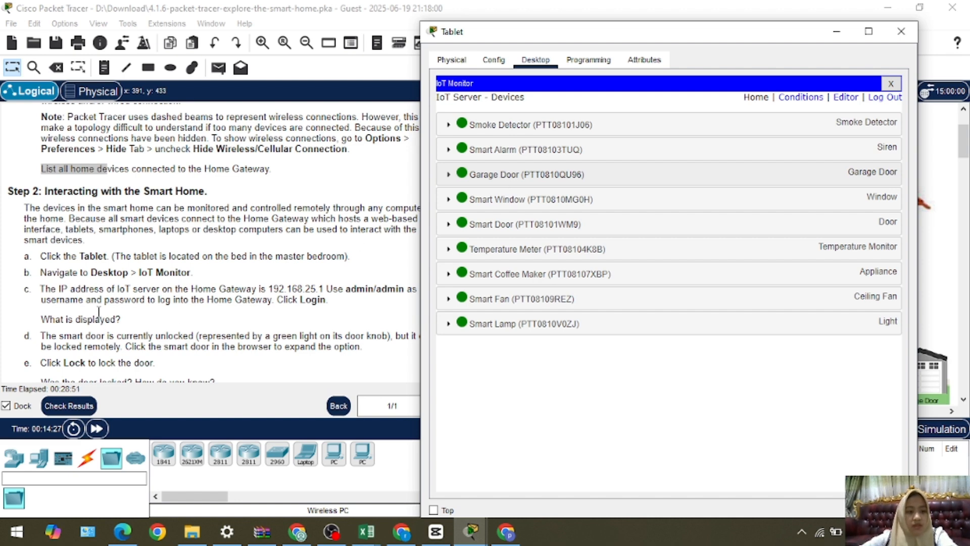
Mark the "What is displayed?" question in the instructions and bring back the Tablet to review the listed devices
{"action": "left_click", "coordinate": [120, 319]}
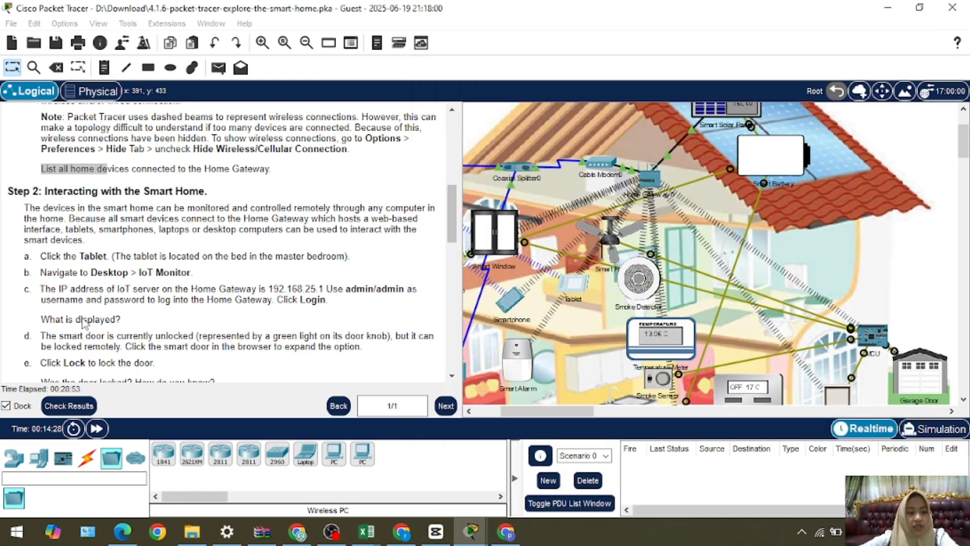
{"action": "left_click_drag", "start_coordinate": [31, 323], "coordinate": [122, 319]}
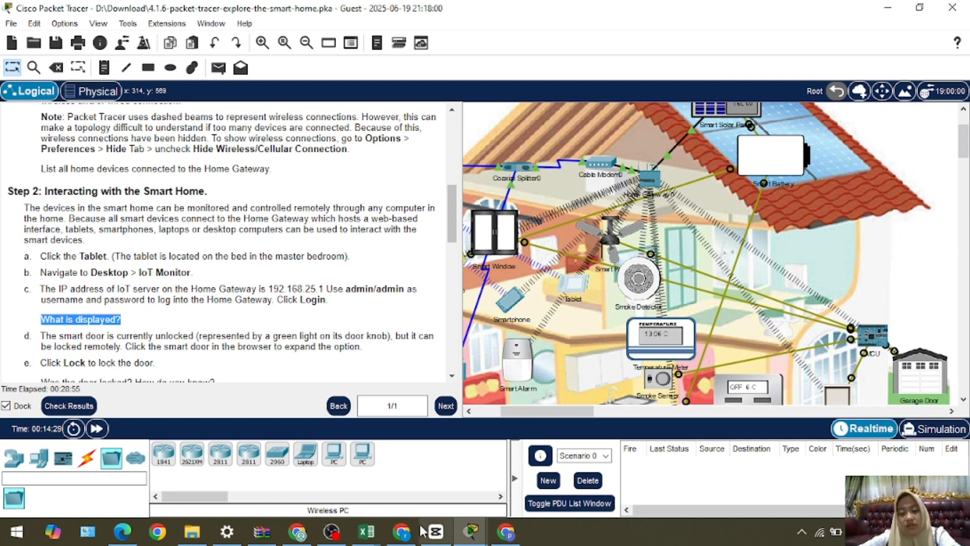
{"action": "mouse_move", "coordinate": [484, 537]}
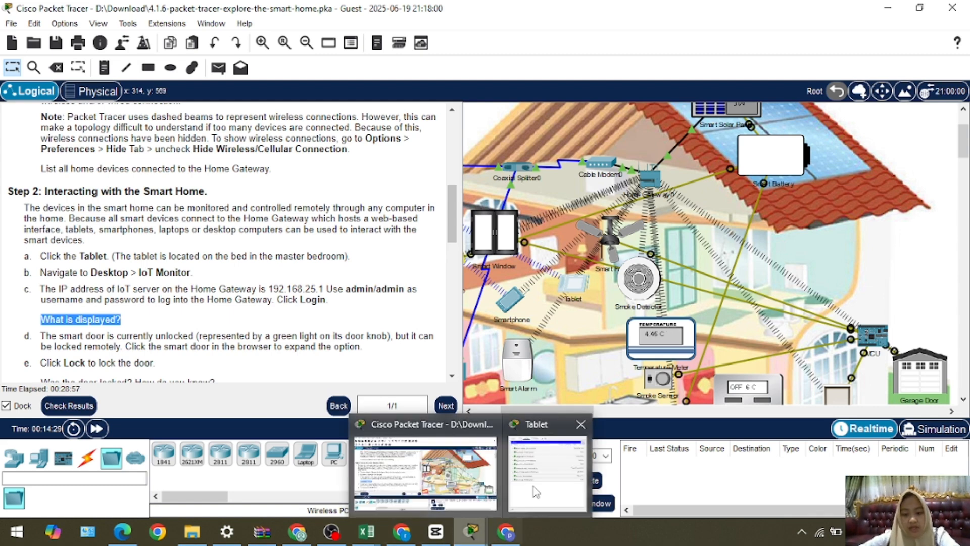
{"action": "left_click", "coordinate": [563, 467]}
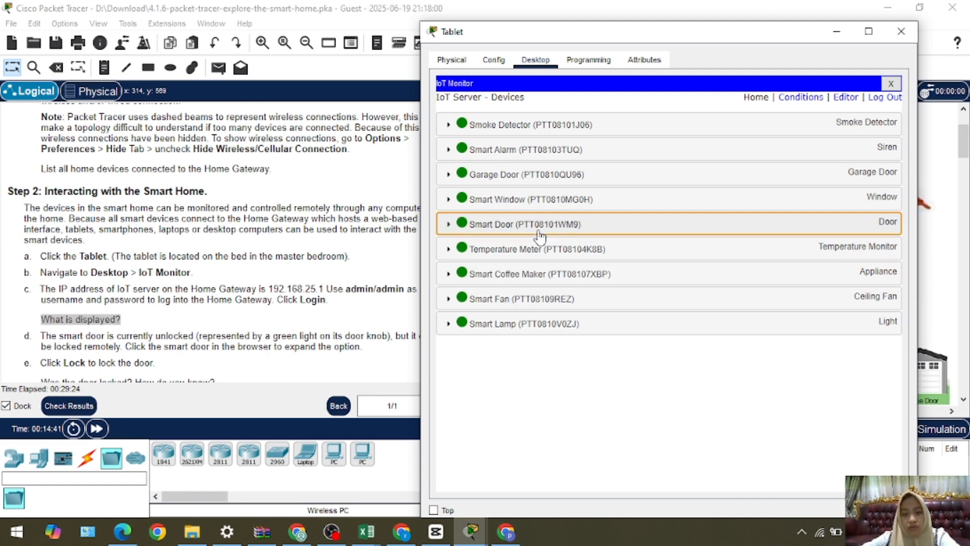
Expand the Smart Door entry in the IoT Monitor and examine the door's knob light in the house
{"action": "left_click", "coordinate": [576, 226]}
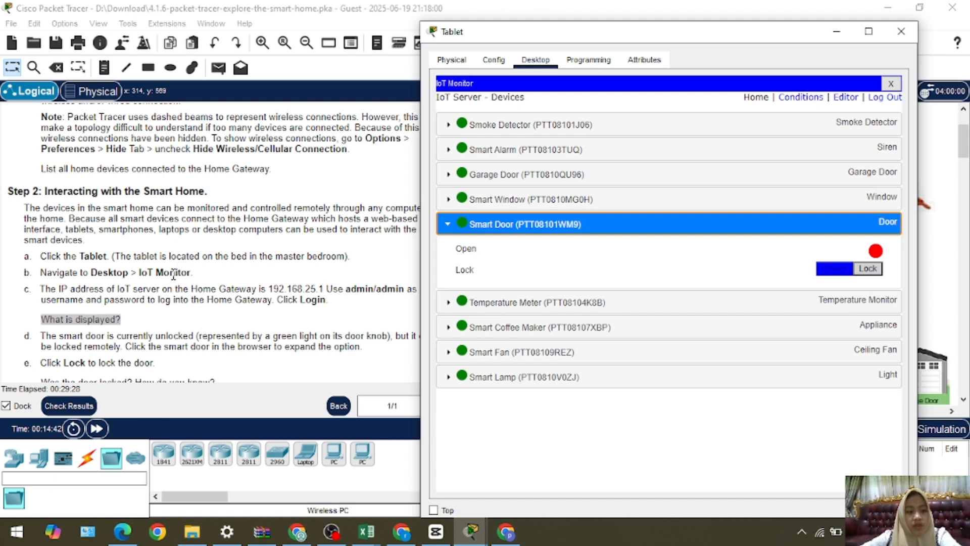
{"action": "scroll", "coordinate": [173, 273], "scroll_direction": "down", "scroll_amount": 1}
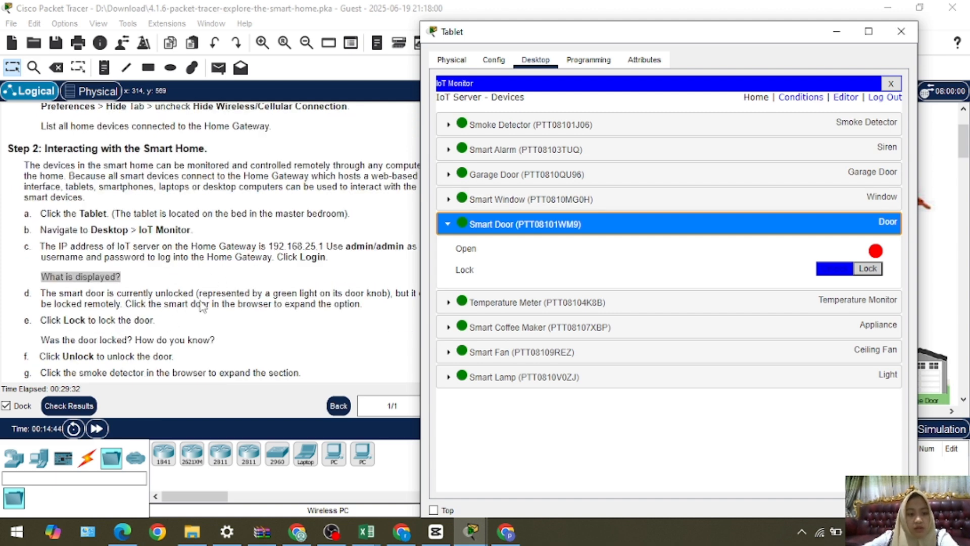
{"action": "left_click_drag", "start_coordinate": [798, 35], "coordinate": [823, 426]}
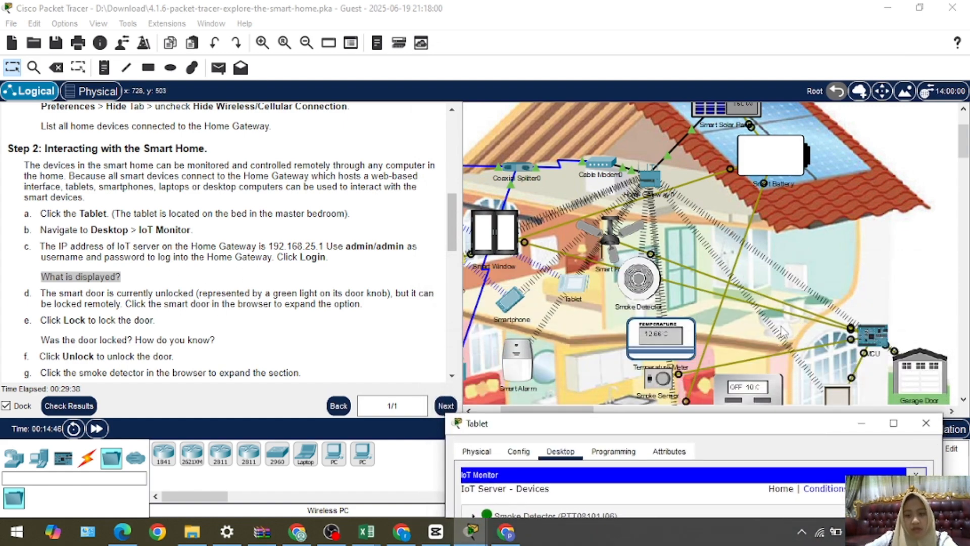
{"action": "scroll", "coordinate": [788, 336], "scroll_direction": "down", "scroll_amount": 1}
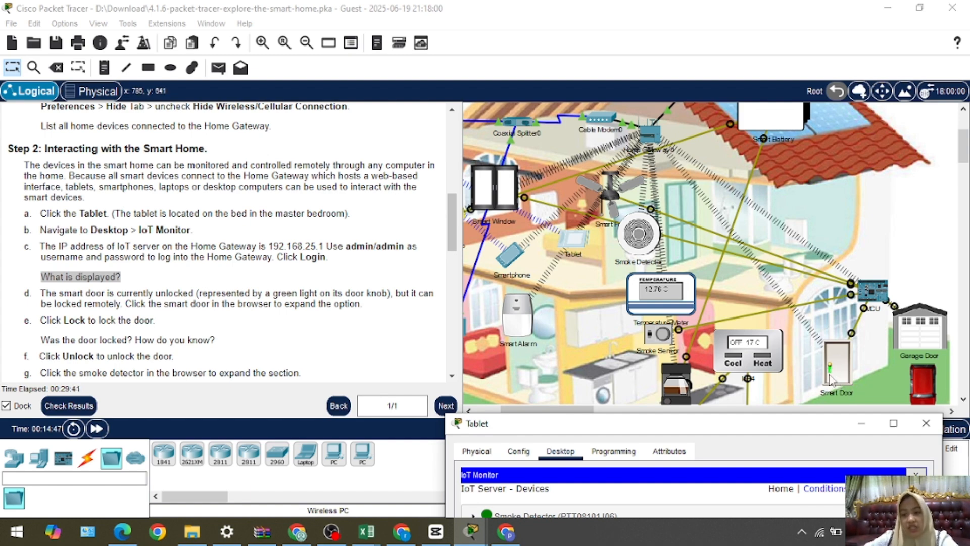
{"action": "scroll", "coordinate": [832, 374], "scroll_direction": "down", "scroll_amount": 1}
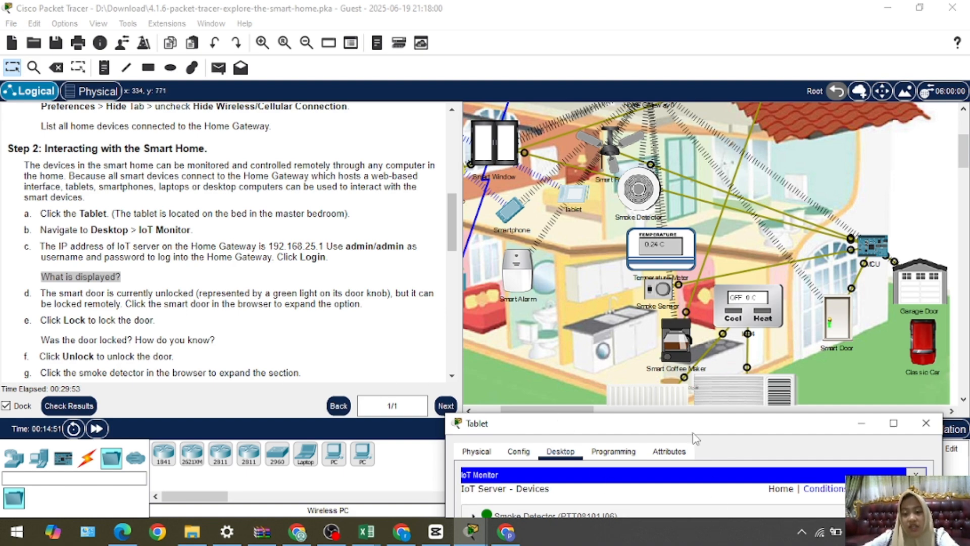
Lock the Smart Door from the Tablet's IoT Monitor and check its knob light in the house
{"action": "left_click_drag", "start_coordinate": [692, 430], "coordinate": [706, 88]}
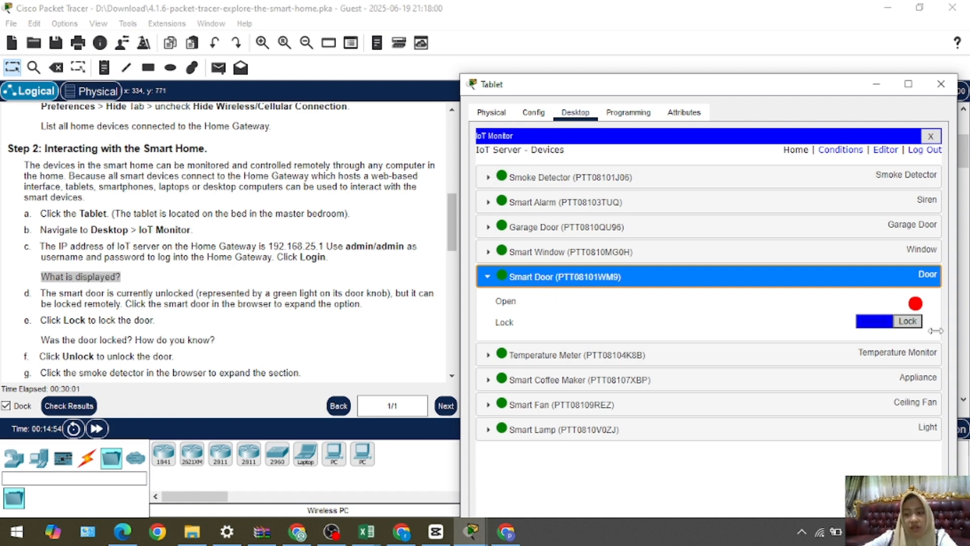
{"action": "left_click", "coordinate": [908, 321]}
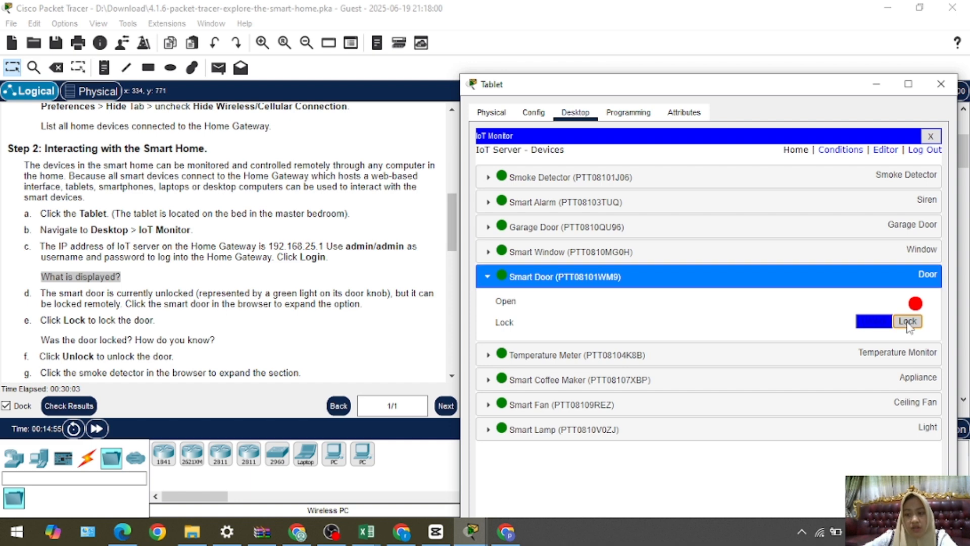
{"action": "left_click_drag", "start_coordinate": [741, 92], "coordinate": [743, 418]}
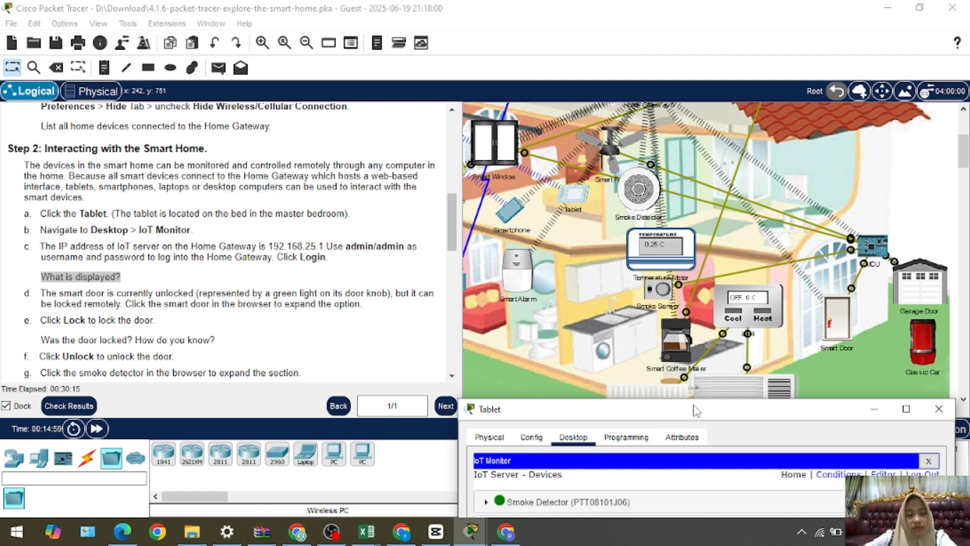
Unlock the Smart Door from the Tablet's IoT Monitor and check its knob light in the house
{"action": "left_click_drag", "start_coordinate": [688, 410], "coordinate": [719, 168]}
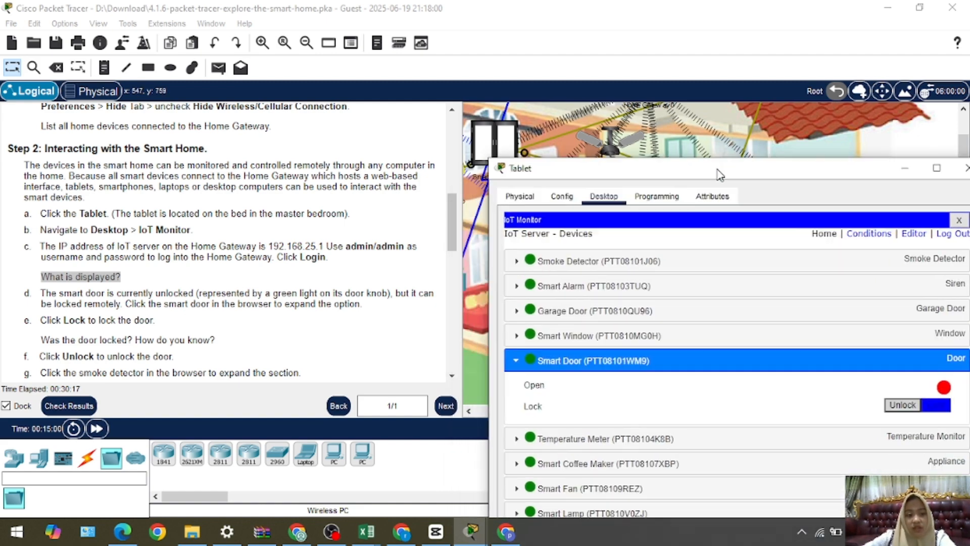
{"action": "left_click", "coordinate": [903, 404]}
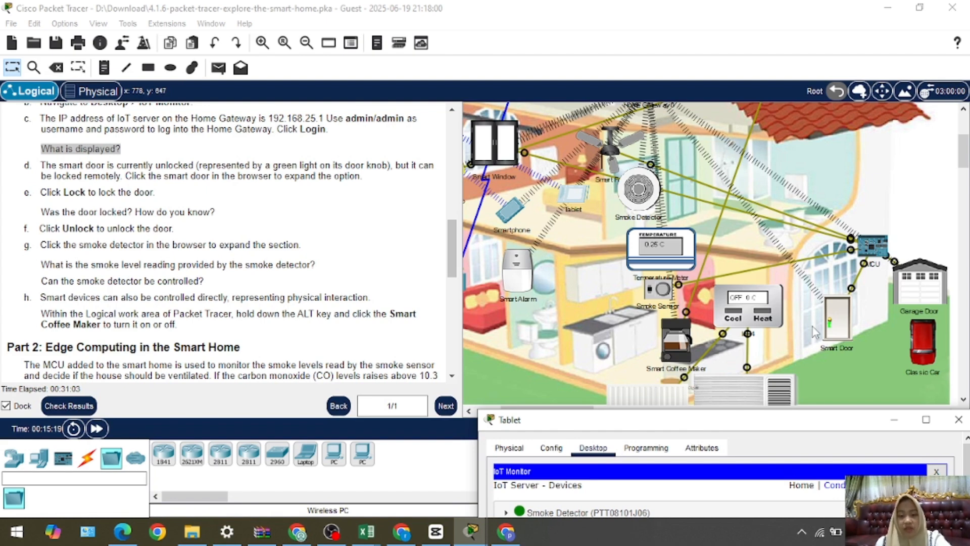
{"action": "left_click_drag", "start_coordinate": [750, 418], "coordinate": [660, 123]}
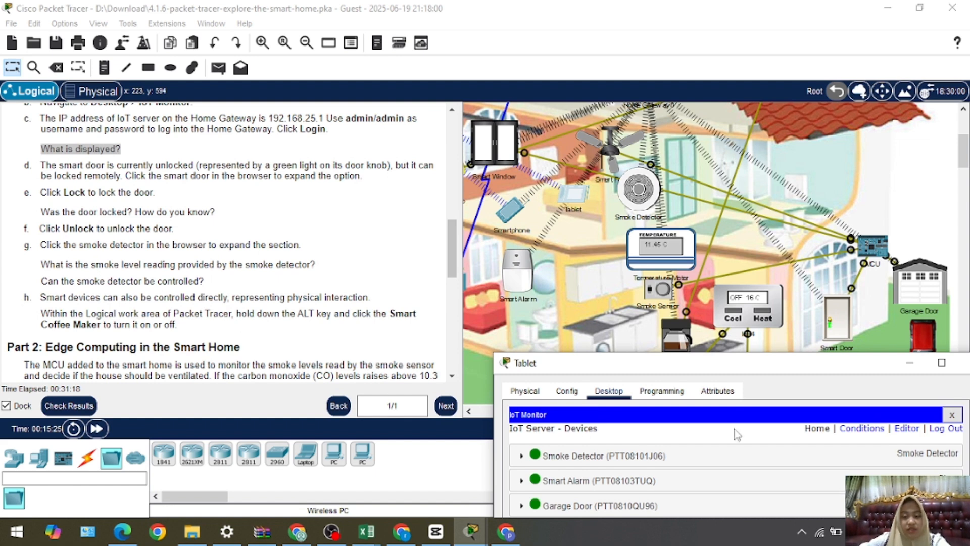
Open the Smoke Detector device, expand its entry in the Tablet's IoT Monitor, and read its alarm and smoke level
{"action": "left_click", "coordinate": [957, 363]}
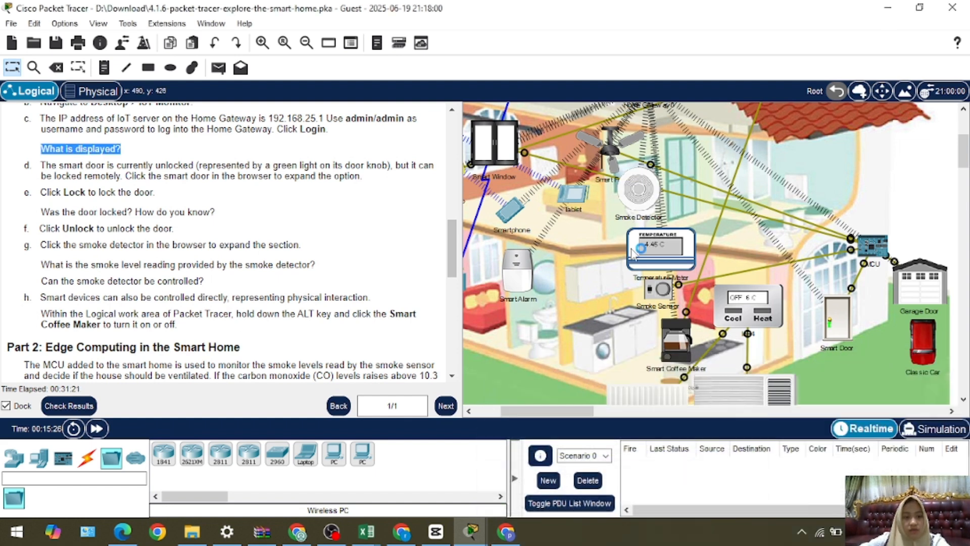
{"action": "left_click", "coordinate": [642, 195]}
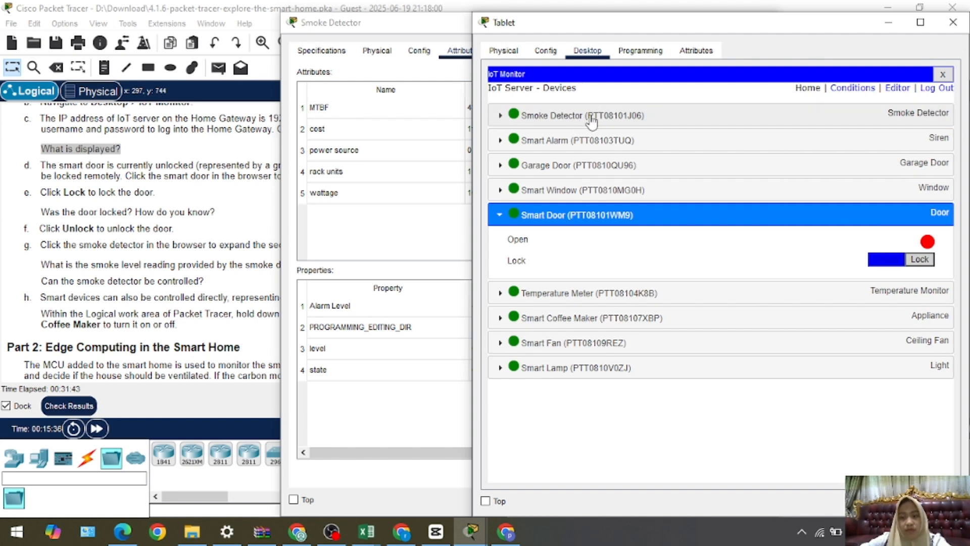
{"action": "left_click", "coordinate": [591, 119]}
{"action": "left_click", "coordinate": [45, 263]}
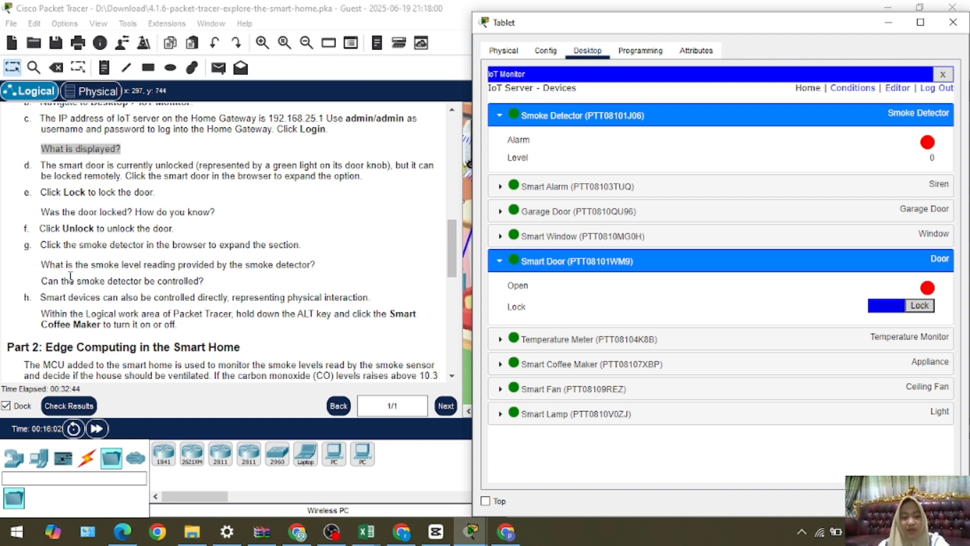
{"action": "left_click", "coordinate": [173, 276]}
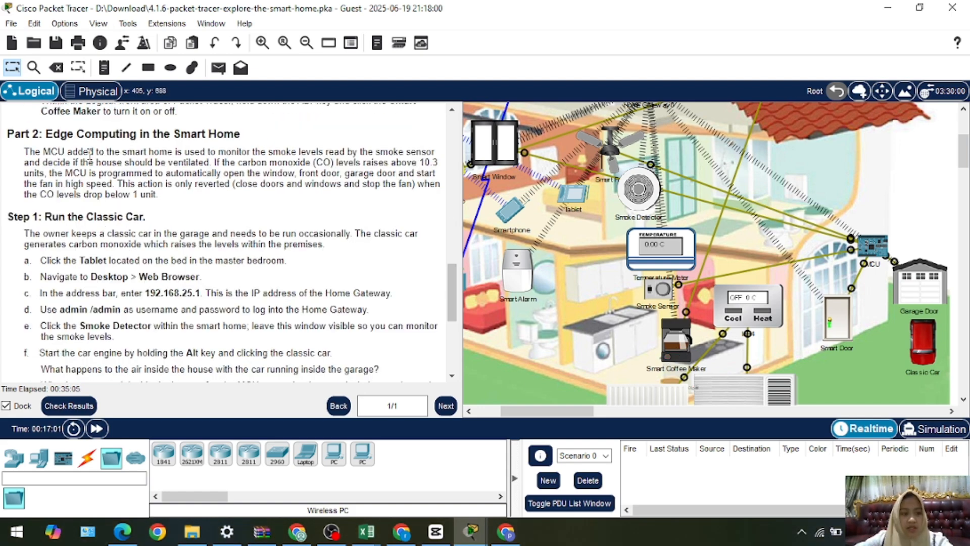
Read the Part 2 edge computing instructions and check the Smoke Detector level on the Tablet
{"action": "left_click_drag", "start_coordinate": [54, 134], "coordinate": [14, 134]}
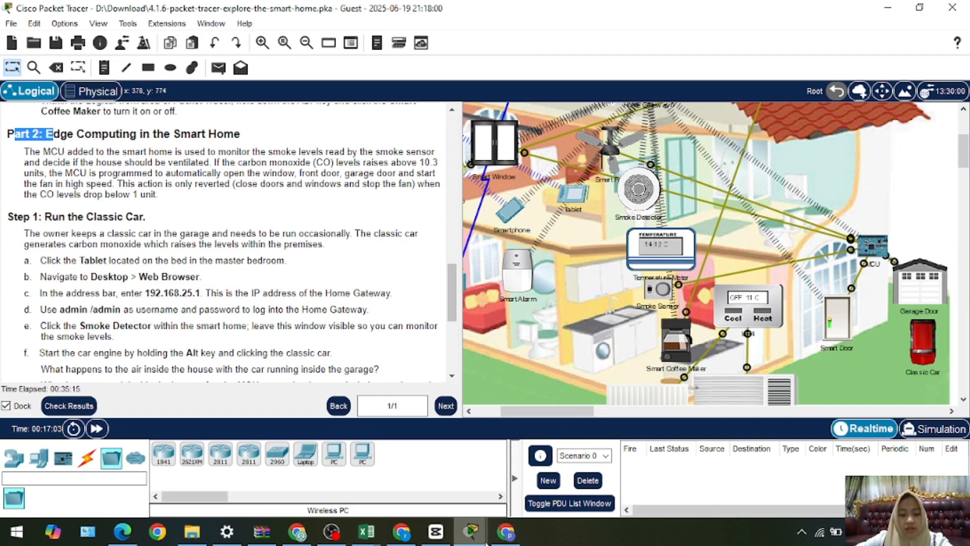
{"action": "mouse_move", "coordinate": [471, 532]}
{"action": "left_click", "coordinate": [508, 477]}
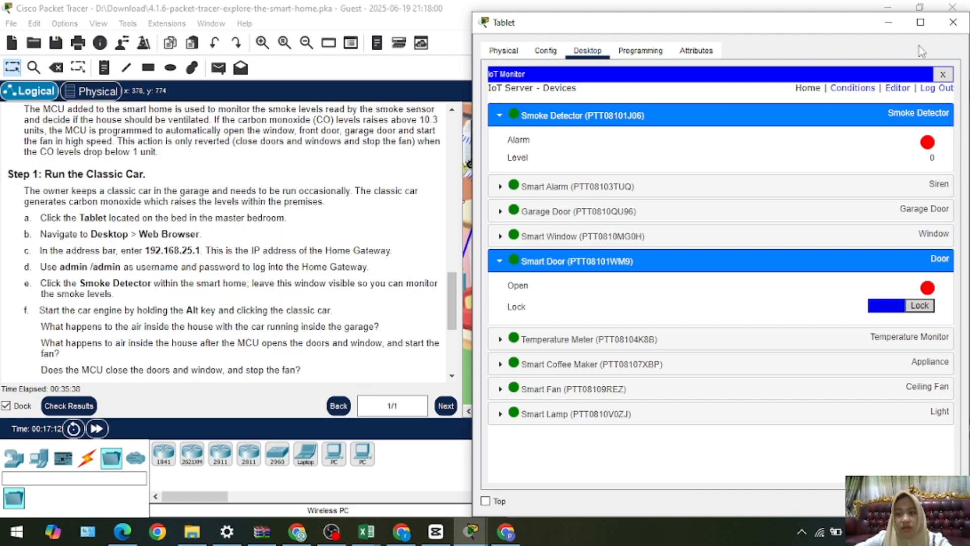
{"action": "left_click", "coordinate": [888, 22]}
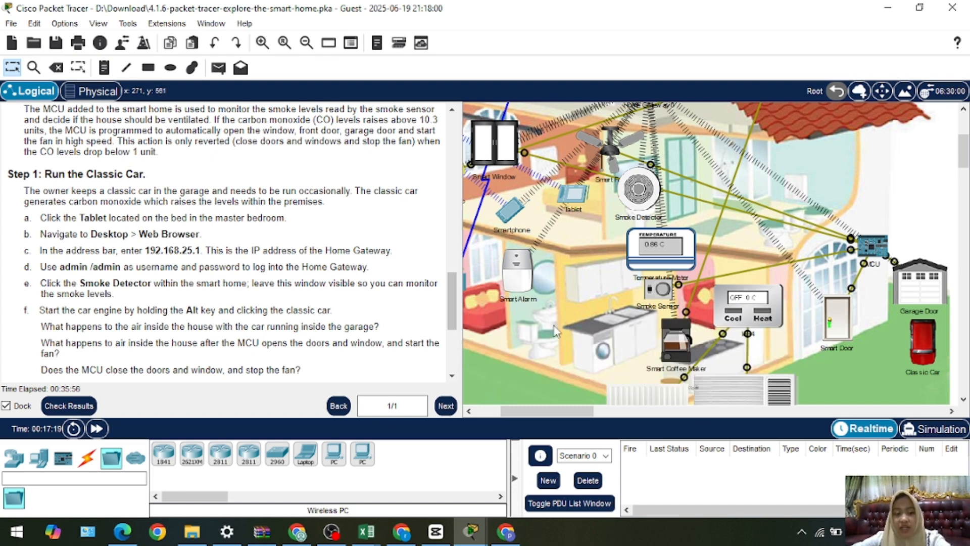
Start the Classic Car's engine, and check the smoke level and Smart Door status on the Tablet
{"action": "left_click", "coordinate": [934, 358], "text": "alt"}
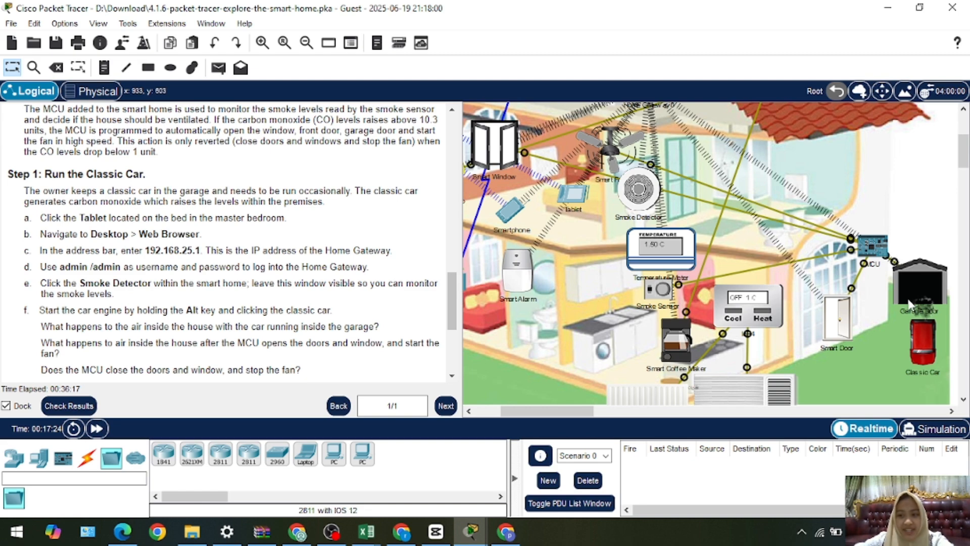
{"action": "mouse_move", "coordinate": [471, 532]}
{"action": "left_click", "coordinate": [473, 465]}
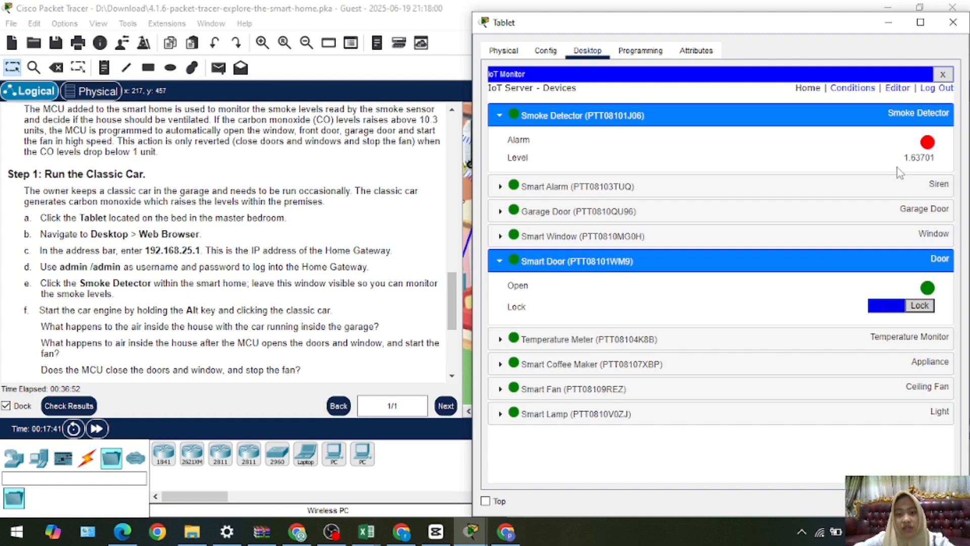
{"action": "left_click", "coordinate": [888, 22]}
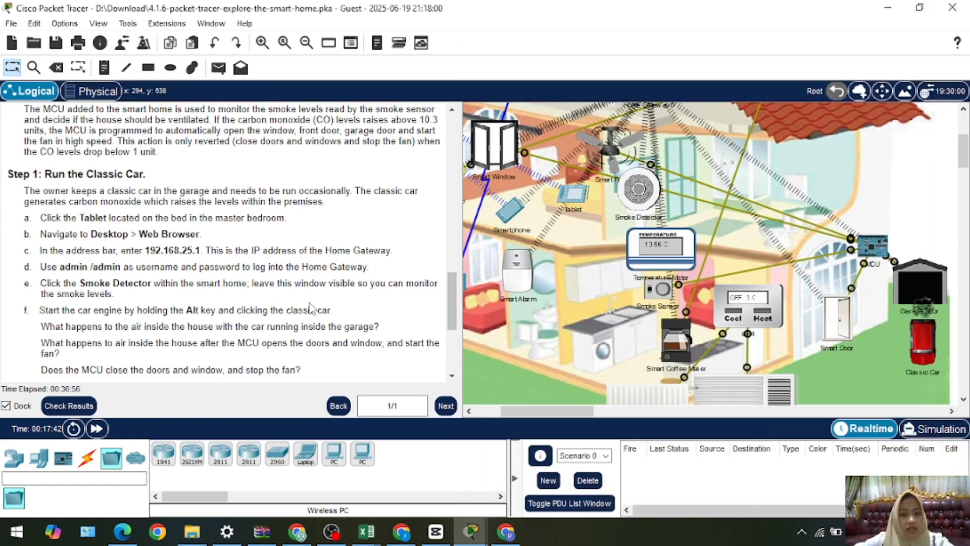
Read the remaining car engine questions and examine how the window, fan, doors and garage respond to the running car
{"action": "scroll", "coordinate": [45, 294], "scroll_direction": "down", "scroll_amount": 2}
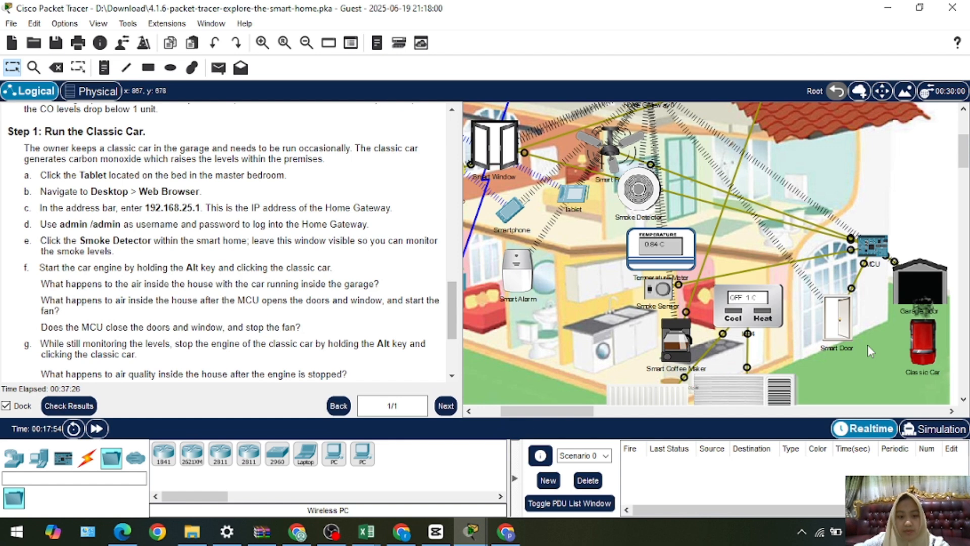
{"action": "mouse_move", "coordinate": [917, 318]}
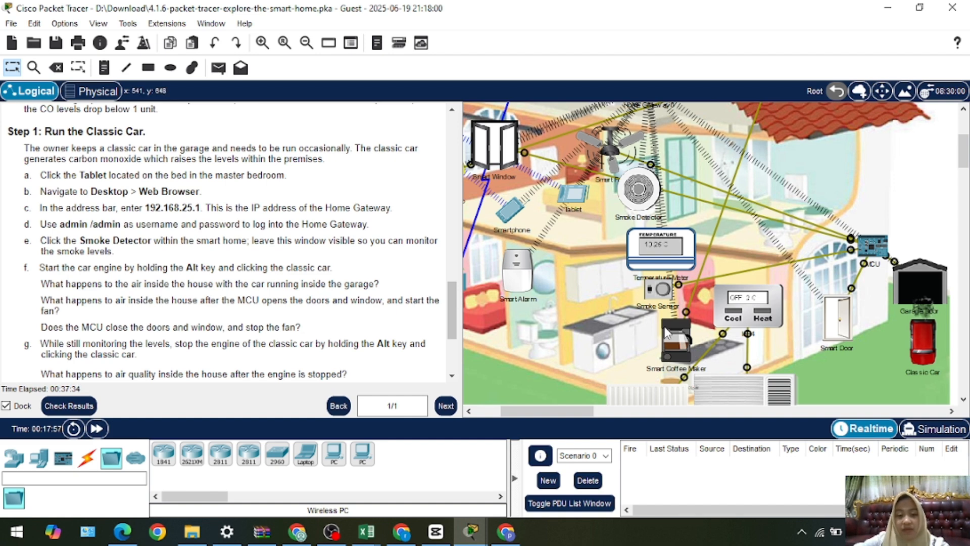
{"action": "mouse_move", "coordinate": [666, 329]}
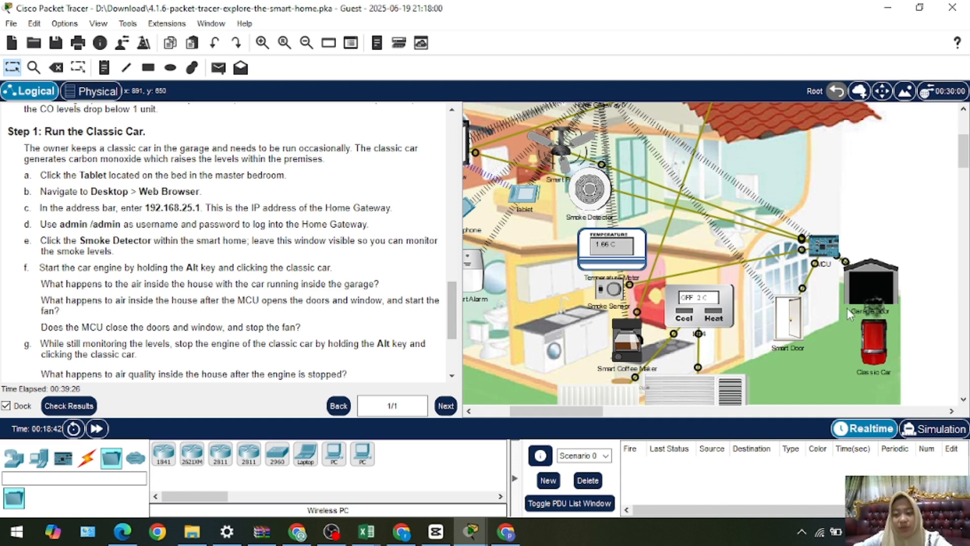
{"action": "mouse_move", "coordinate": [538, 411]}
{"action": "left_mouse_down"}
{"action": "mouse_move", "coordinate": [498, 406]}
{"action": "mouse_move", "coordinate": [553, 408]}
{"action": "left_mouse_up"}
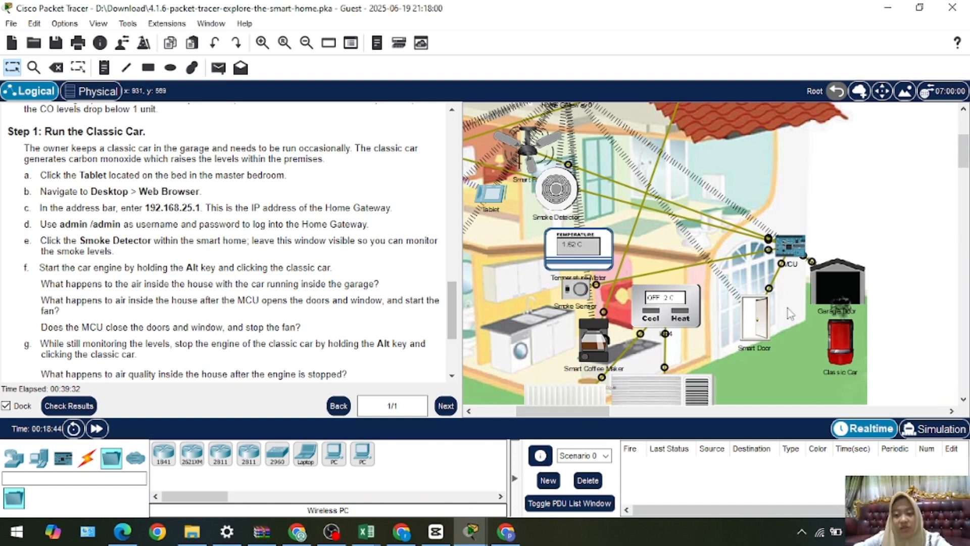
{"action": "left_click_drag", "start_coordinate": [595, 412], "coordinate": [560, 412]}
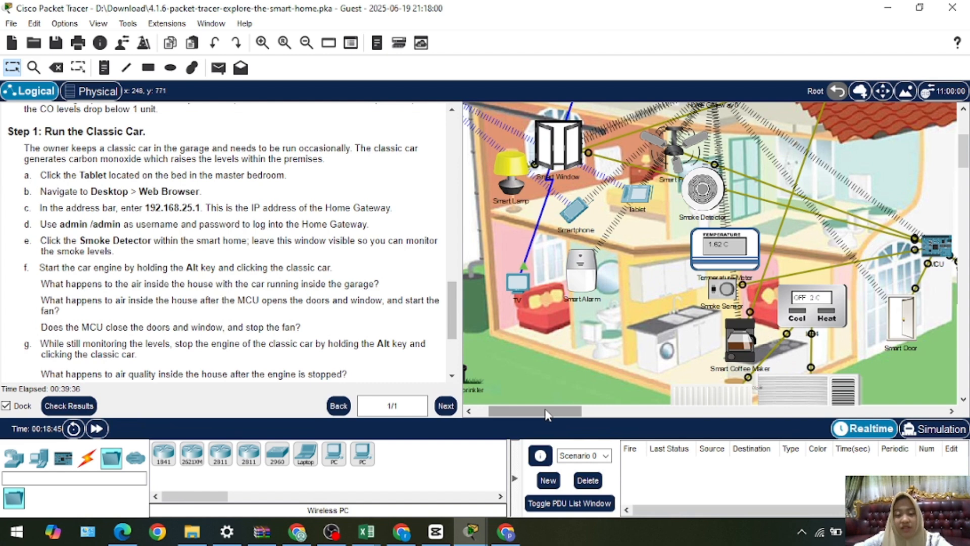
{"action": "left_click_drag", "start_coordinate": [547, 415], "coordinate": [561, 412]}
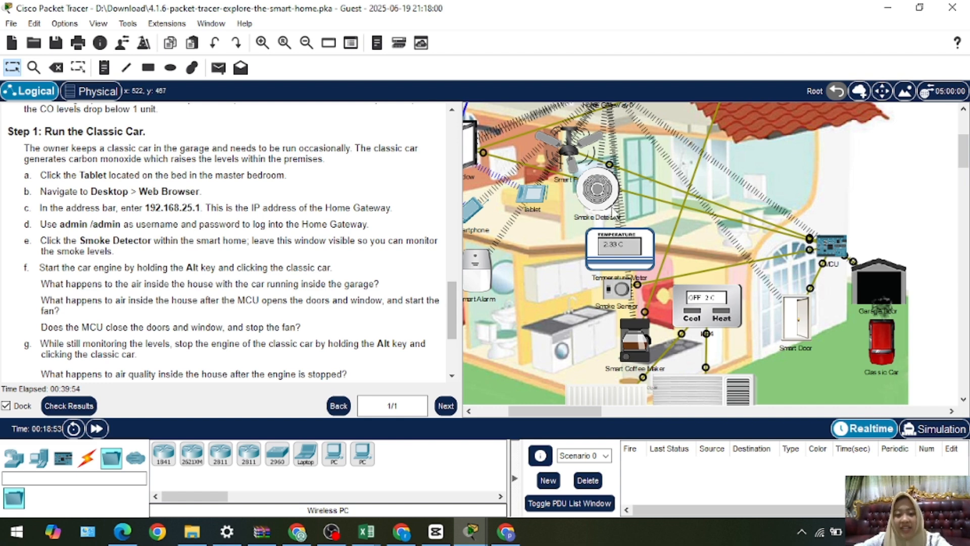
Examine the smart home's devices with the car running, and read the question about the air after the MCU opens the doors and window
{"action": "mouse_move", "coordinate": [613, 215]}
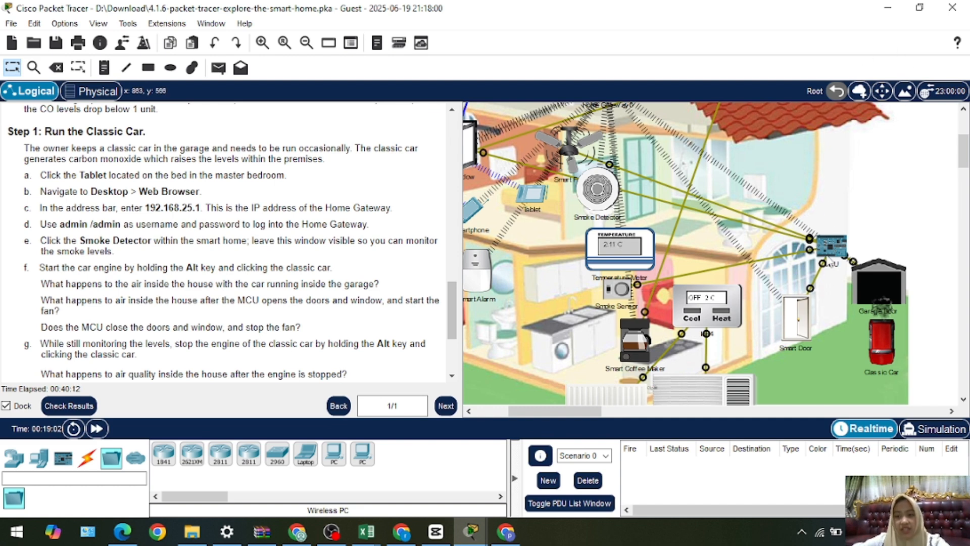
{"action": "mouse_move", "coordinate": [825, 259]}
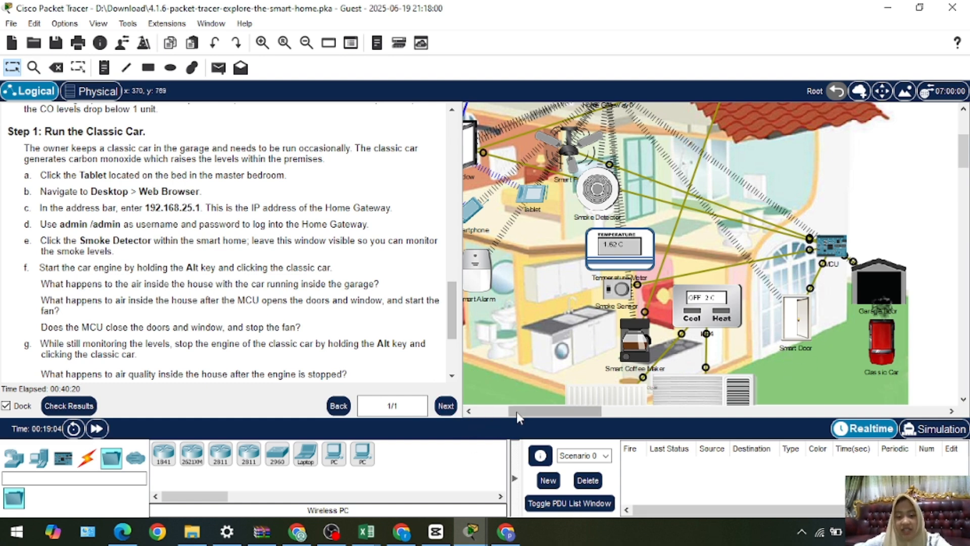
{"action": "left_click_drag", "start_coordinate": [516, 411], "coordinate": [498, 412]}
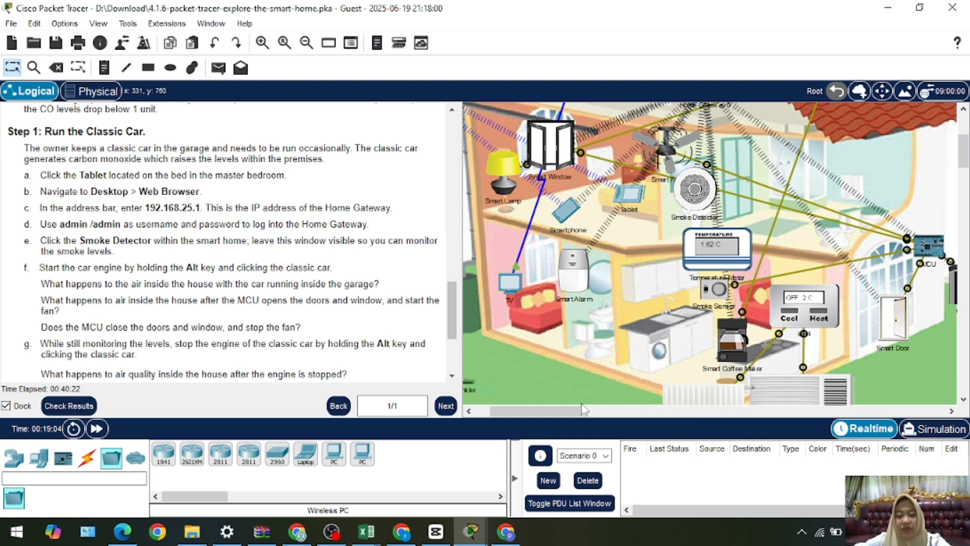
{"action": "left_click_drag", "start_coordinate": [562, 412], "coordinate": [588, 415]}
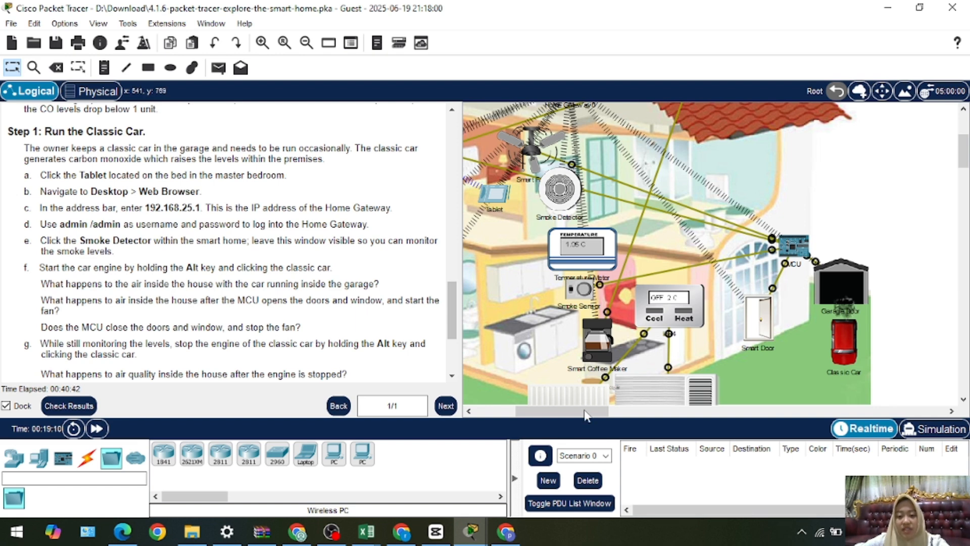
{"action": "left_click_drag", "start_coordinate": [583, 417], "coordinate": [576, 408]}
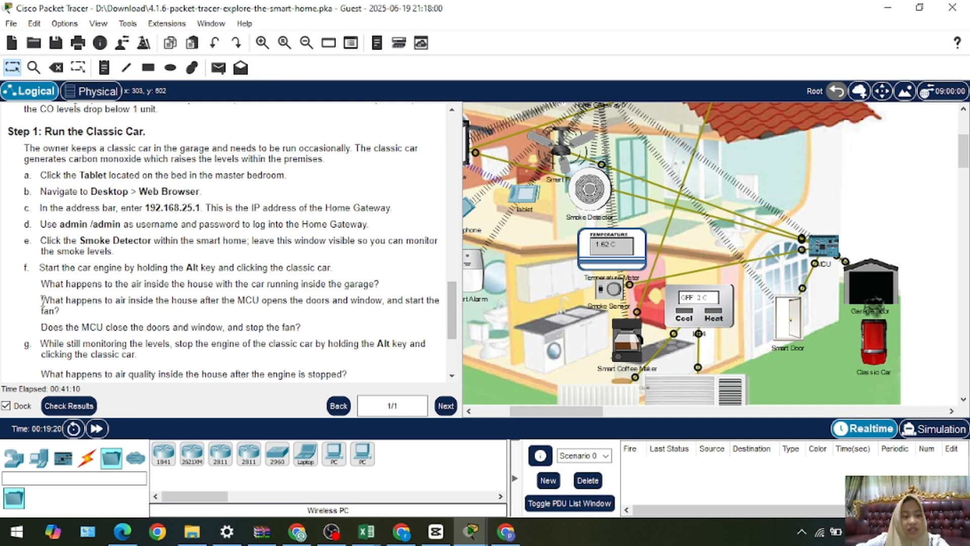
{"action": "left_click_drag", "start_coordinate": [42, 299], "coordinate": [42, 299]}
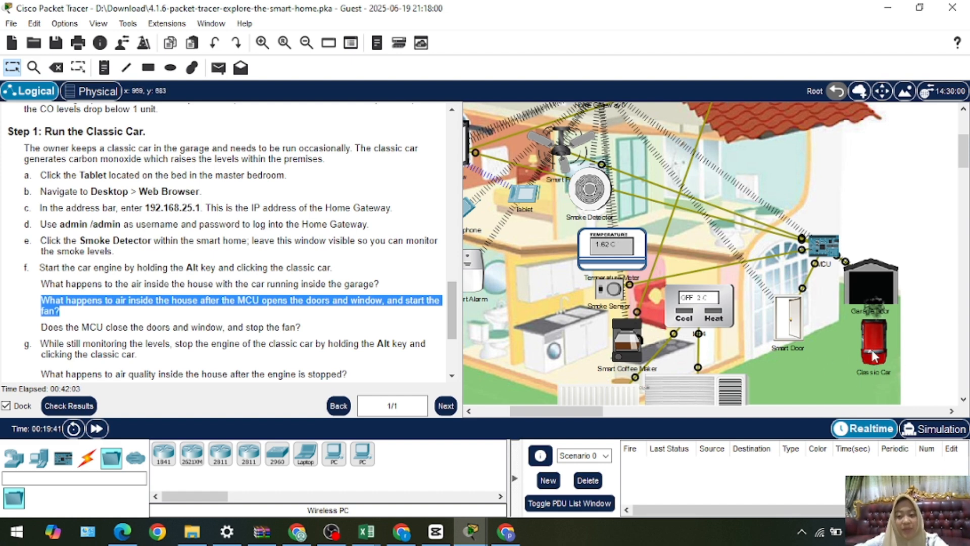
Stop the Classic Car's engine and check whether the MCU closes the doors and window and stops the fan
{"action": "left_click", "coordinate": [877, 350], "text": "alt"}
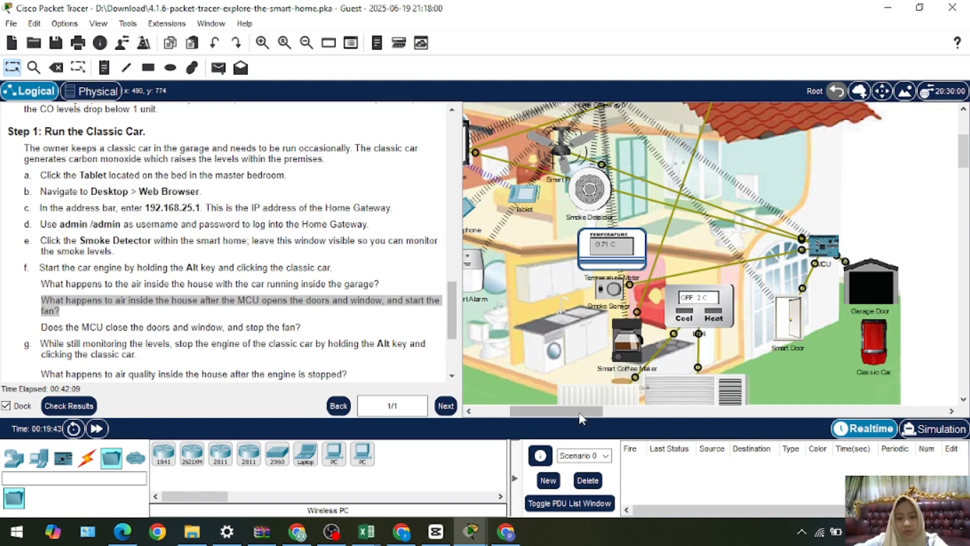
{"action": "left_click_drag", "start_coordinate": [581, 418], "coordinate": [567, 411]}
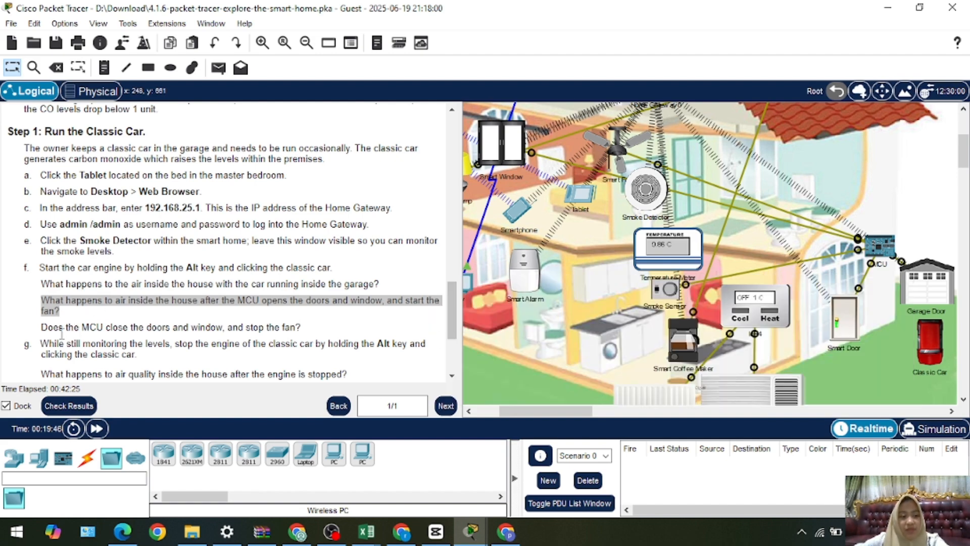
{"action": "left_click_drag", "start_coordinate": [112, 328], "coordinate": [292, 326]}
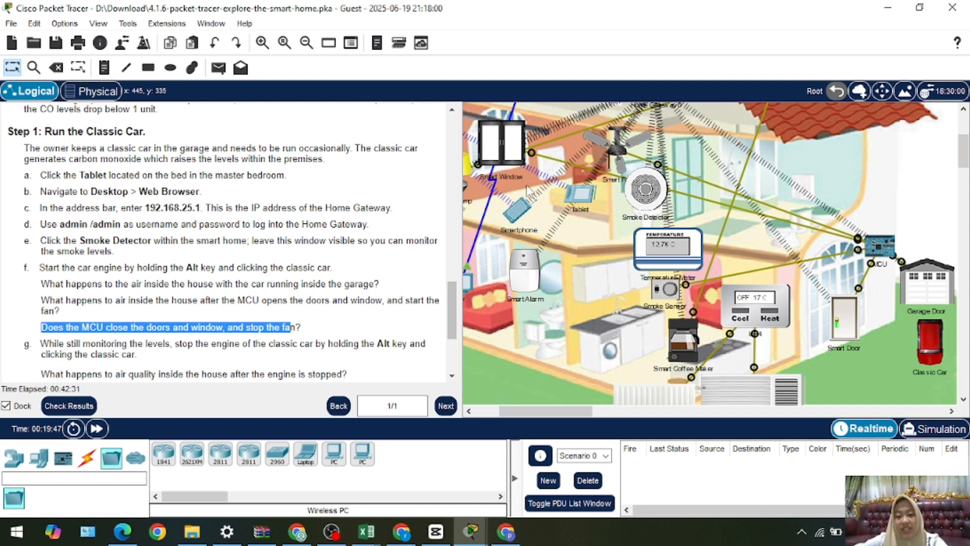
Check the smoke level in the Smoke Detector's attributes and in the Tablet's IoT Monitor
{"action": "mouse_move", "coordinate": [645, 188]}
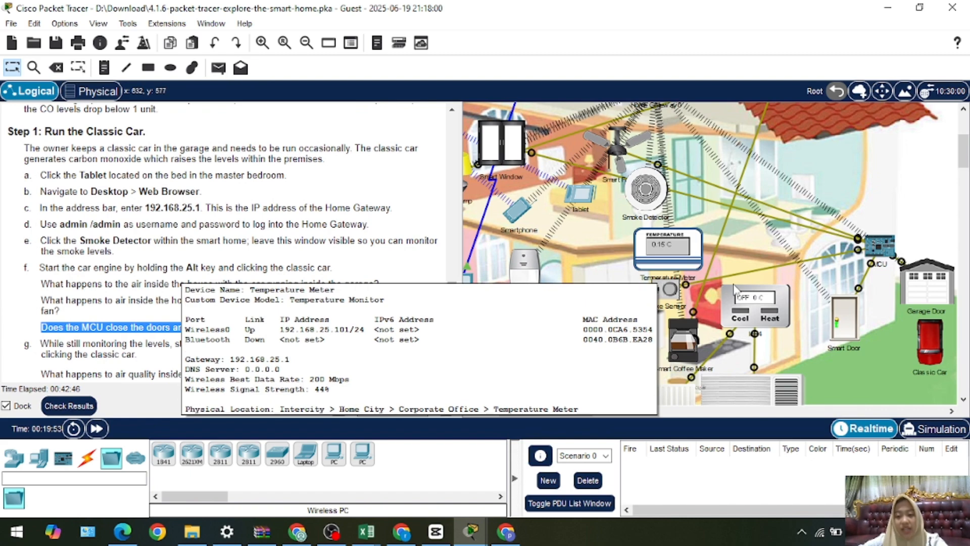
{"action": "left_click", "coordinate": [646, 191]}
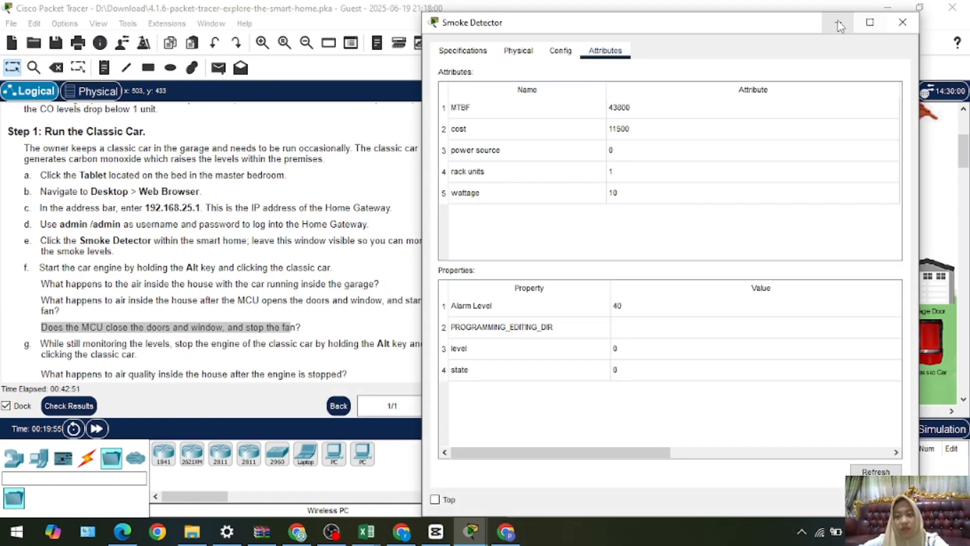
{"action": "left_click", "coordinate": [837, 22]}
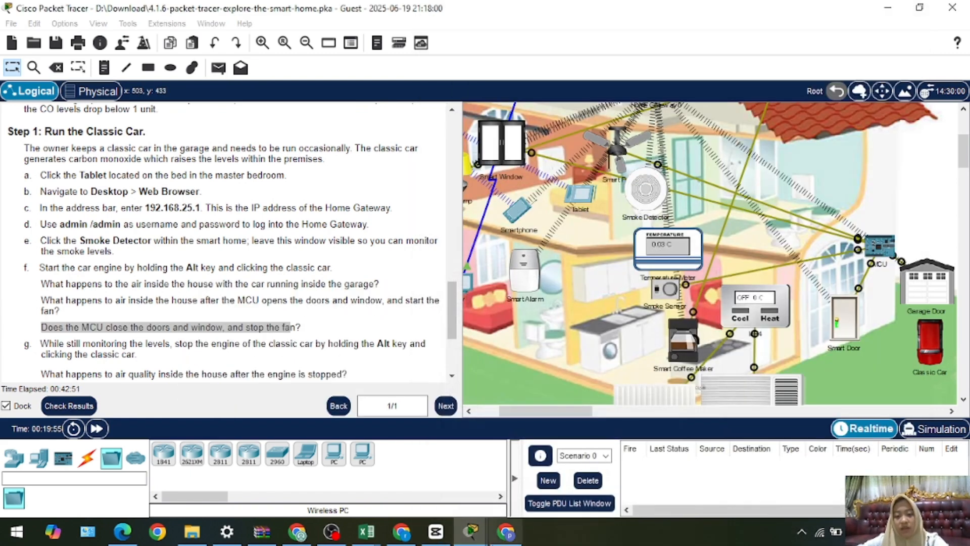
{"action": "left_click", "coordinate": [577, 198]}
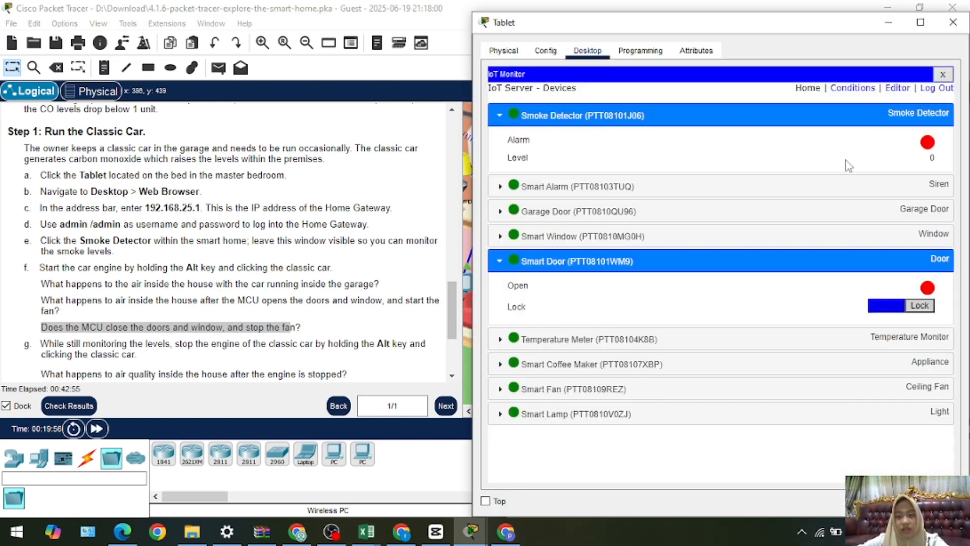
{"action": "left_click", "coordinate": [883, 27]}
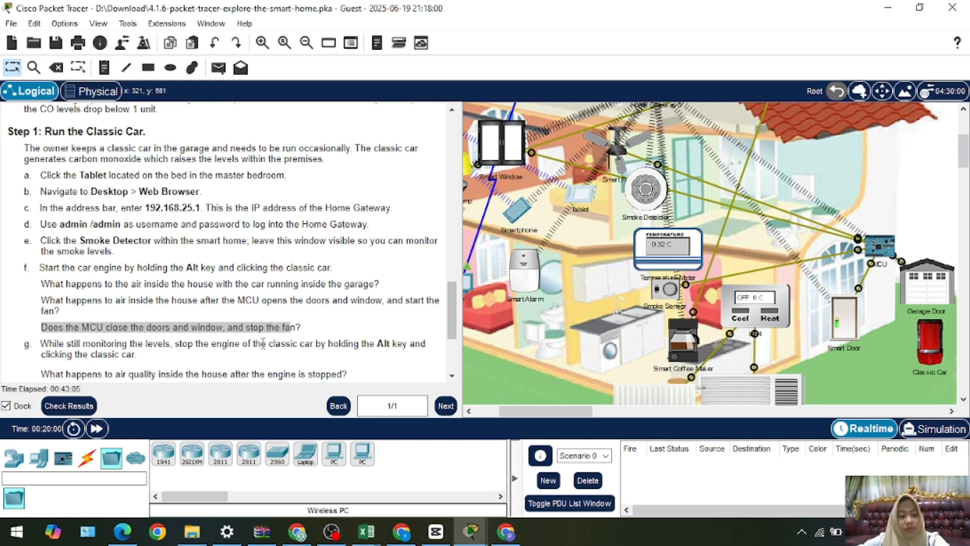
Read the step g questions about air quality, doors, window and fan after the engine is stopped
{"action": "scroll", "coordinate": [246, 344], "scroll_direction": "down", "scroll_amount": 1}
{"action": "scroll", "coordinate": [237, 342], "scroll_direction": "down", "scroll_amount": 1}
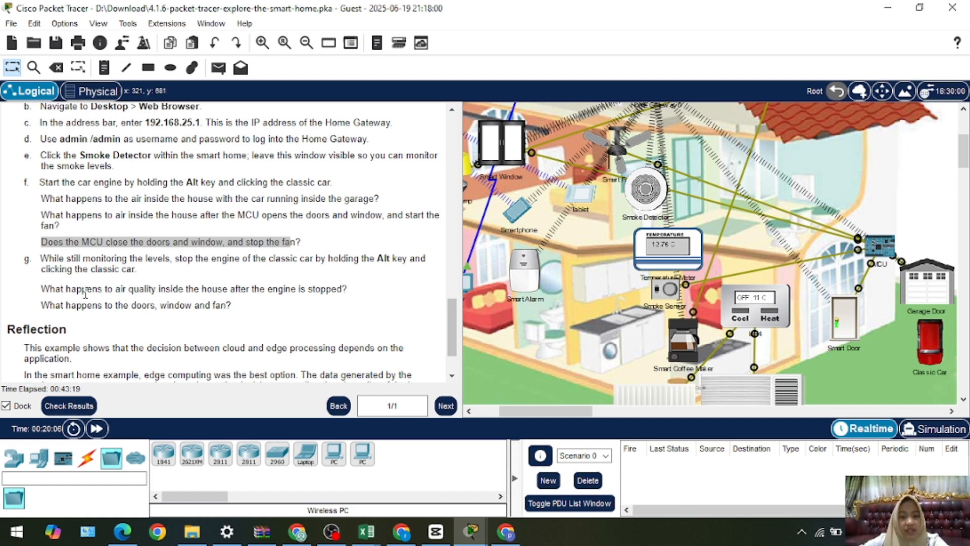
{"action": "left_click_drag", "start_coordinate": [179, 290], "coordinate": [137, 294]}
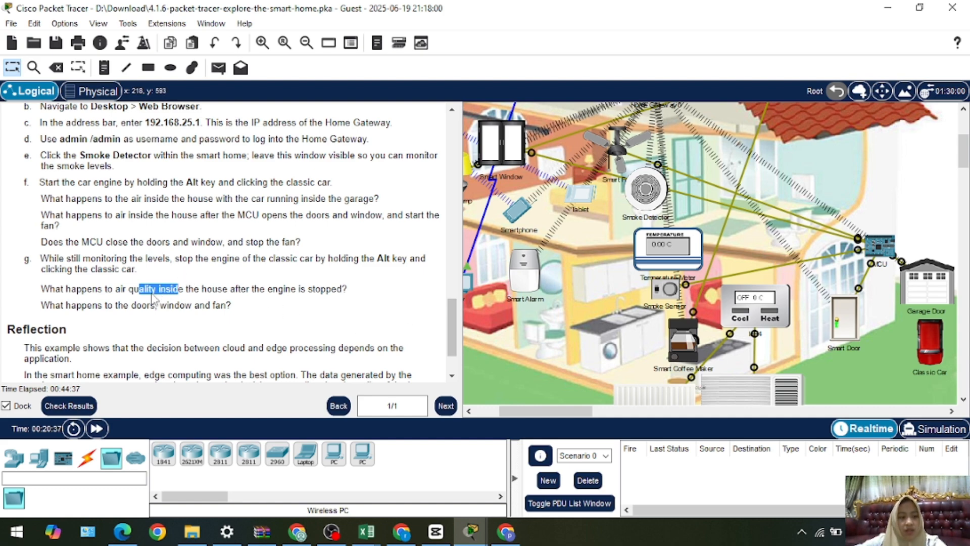
Read the Reflection section on choosing between cloud and edge processing, and review it against the smart home devices
{"action": "scroll", "coordinate": [33, 273], "scroll_direction": "down", "scroll_amount": 2}
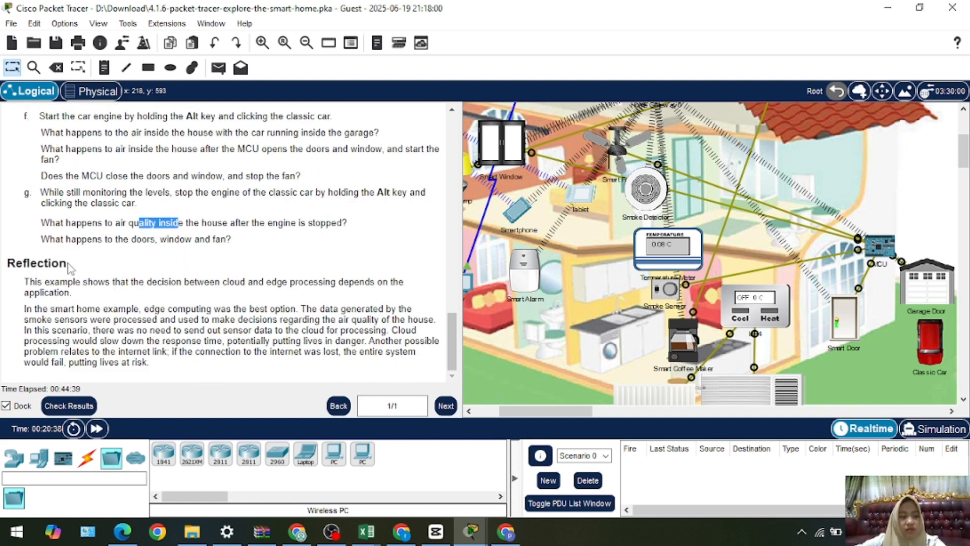
{"action": "left_click_drag", "start_coordinate": [61, 262], "coordinate": [7, 263]}
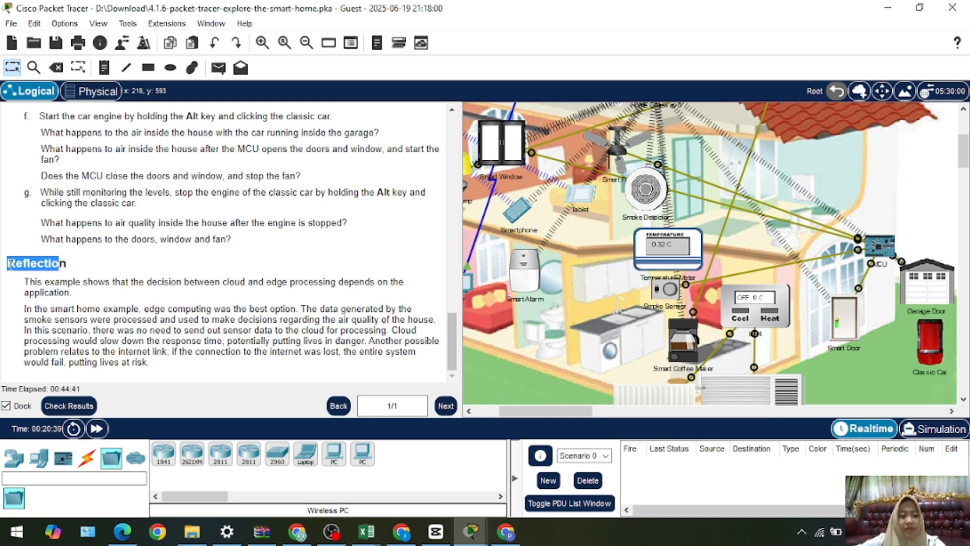
{"action": "left_click", "coordinate": [69, 266]}
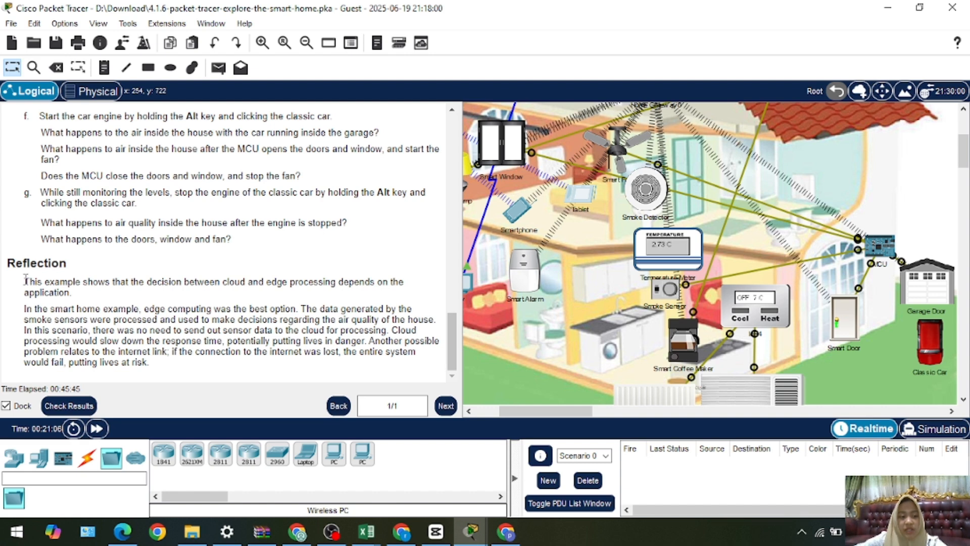
{"action": "left_click_drag", "start_coordinate": [24, 283], "coordinate": [58, 292]}
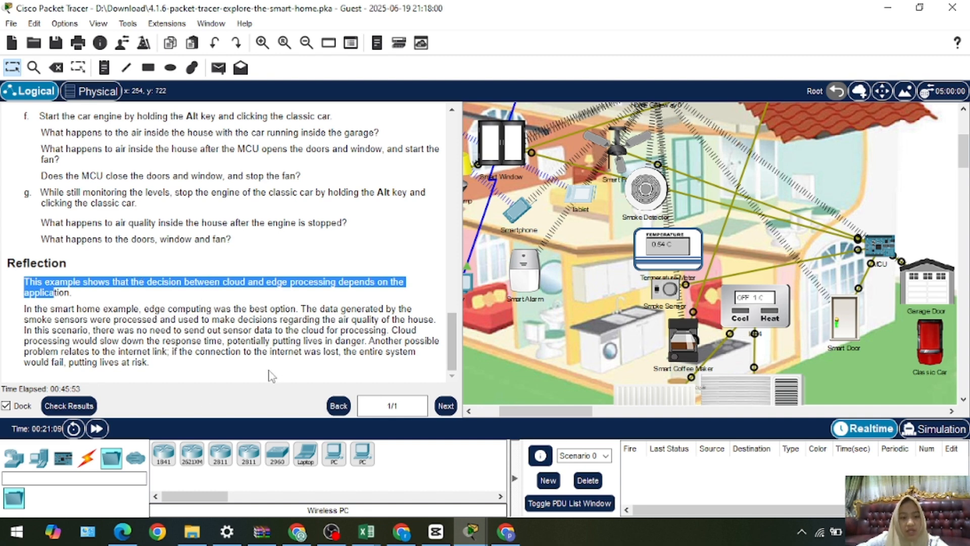
{"action": "left_click_drag", "start_coordinate": [333, 281], "coordinate": [313, 289]}
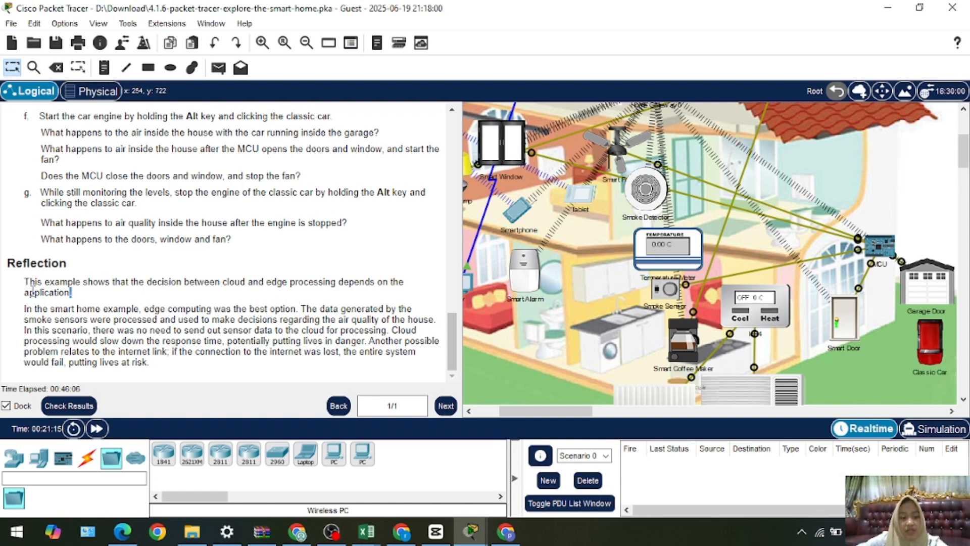
{"action": "left_click_drag", "start_coordinate": [72, 293], "coordinate": [33, 292]}
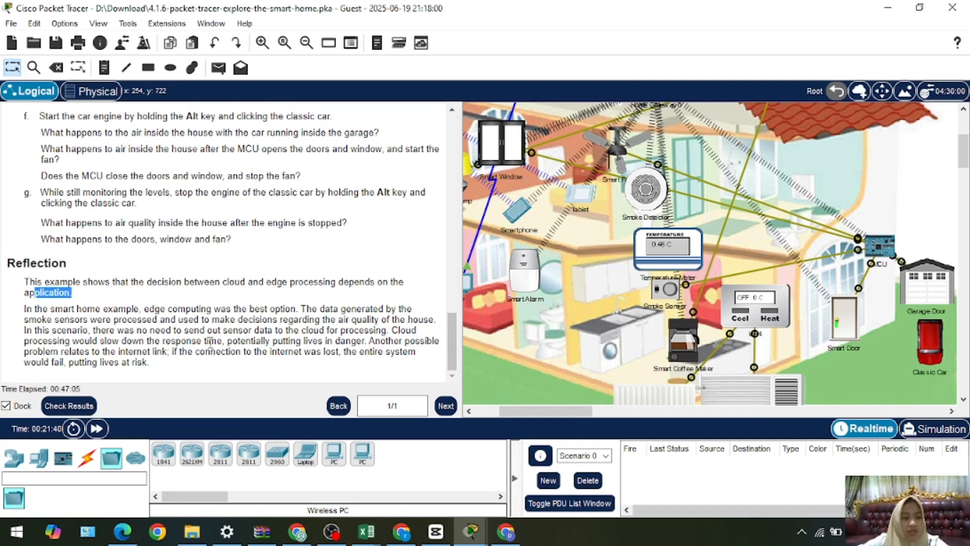
{"action": "double_click", "coordinate": [190, 341]}
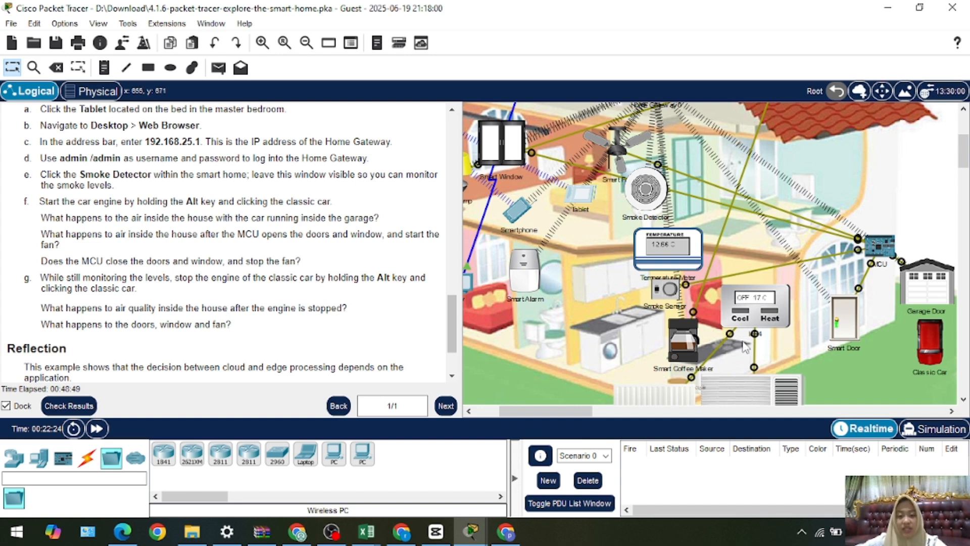
{"action": "mouse_move", "coordinate": [745, 347]}
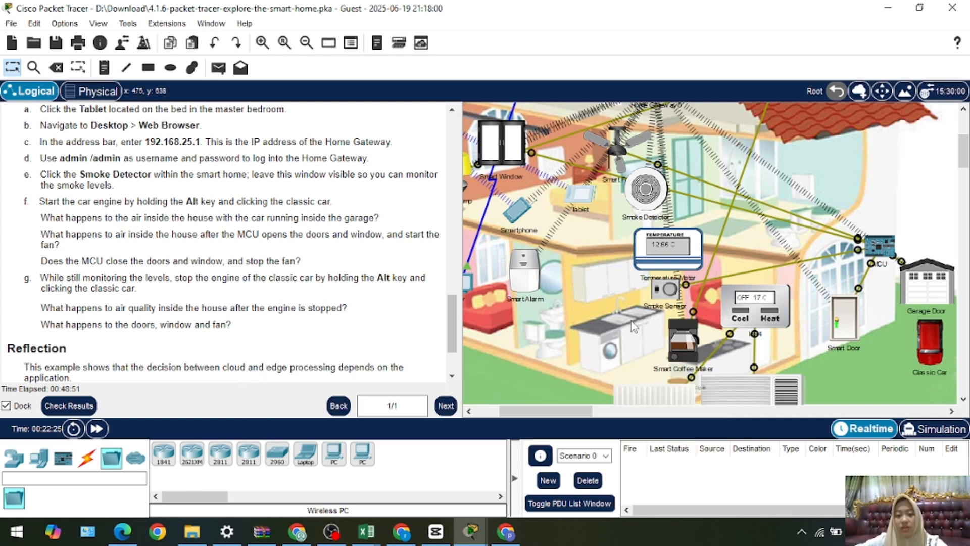